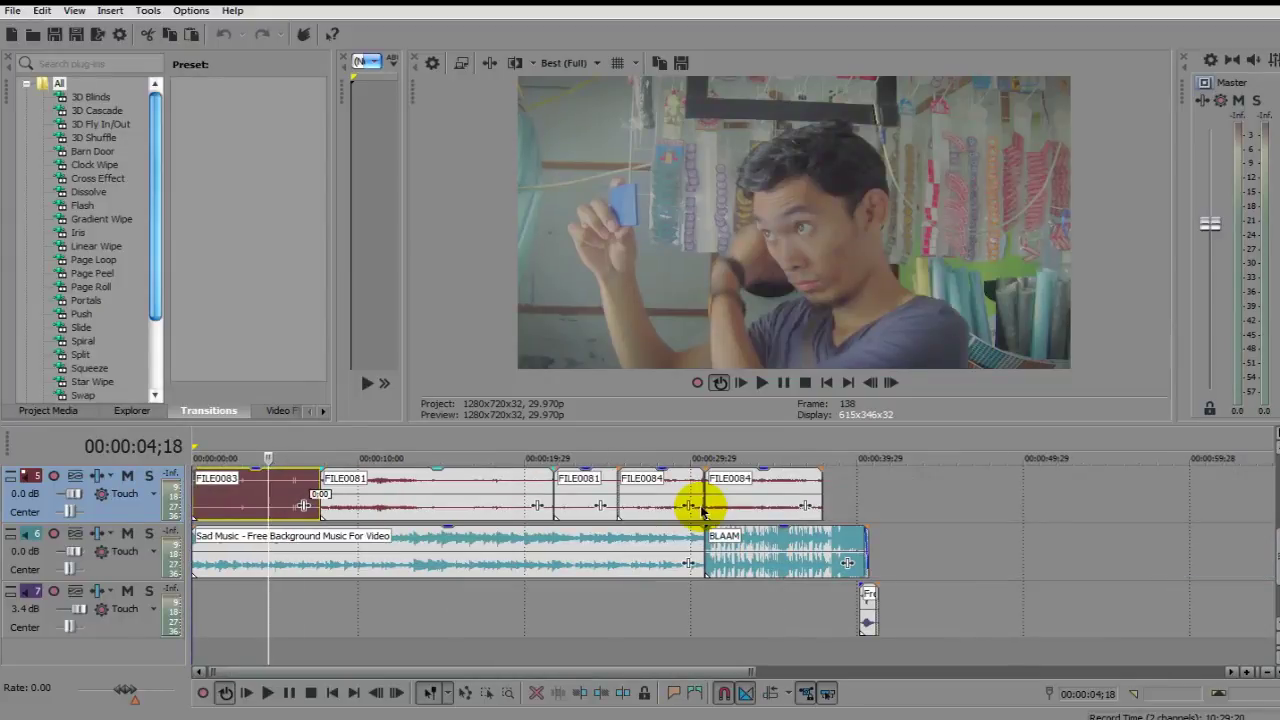
Step: Open the Preferences dialog and close it again twice without making changes
scroll(690, 508, up, 3)
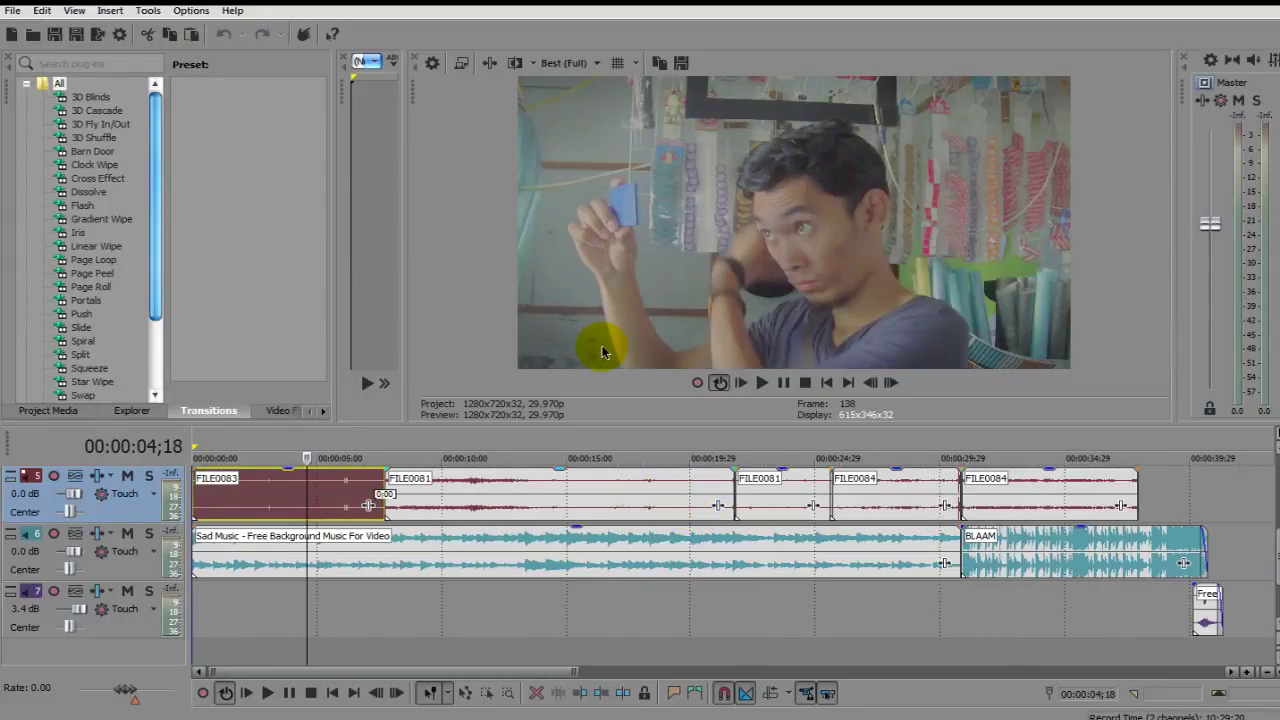
click(190, 12)
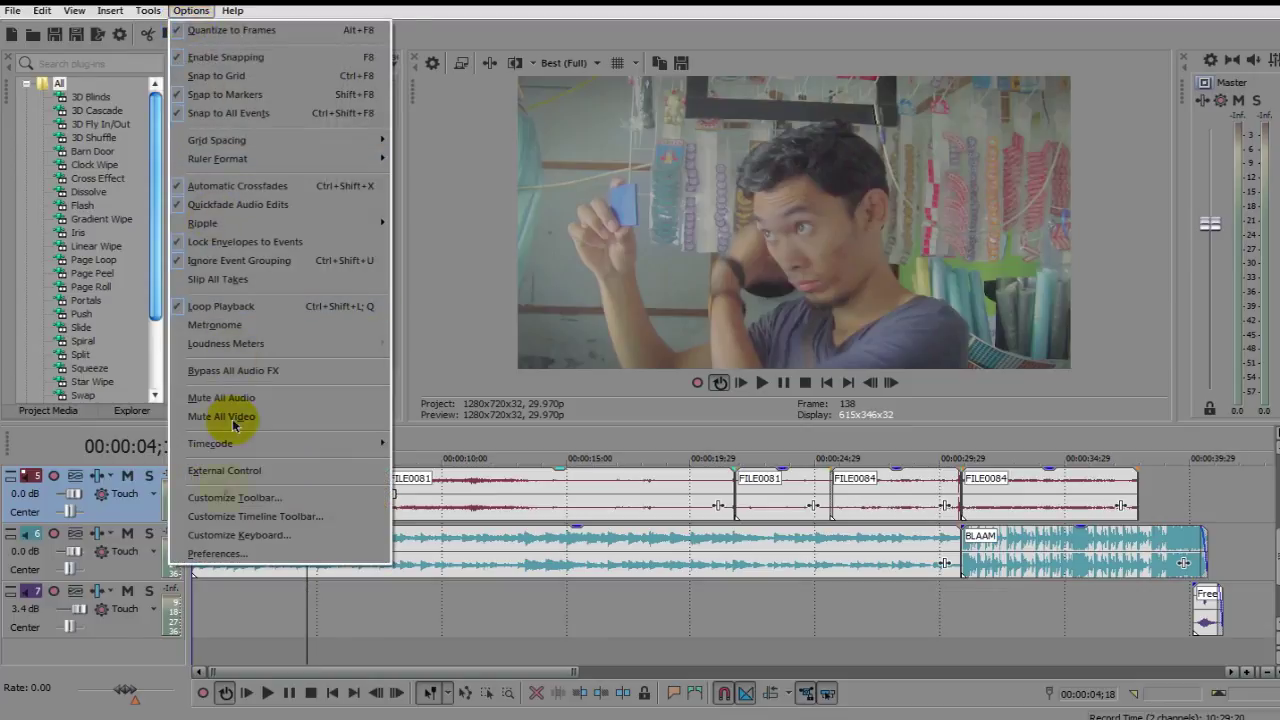
click(219, 557)
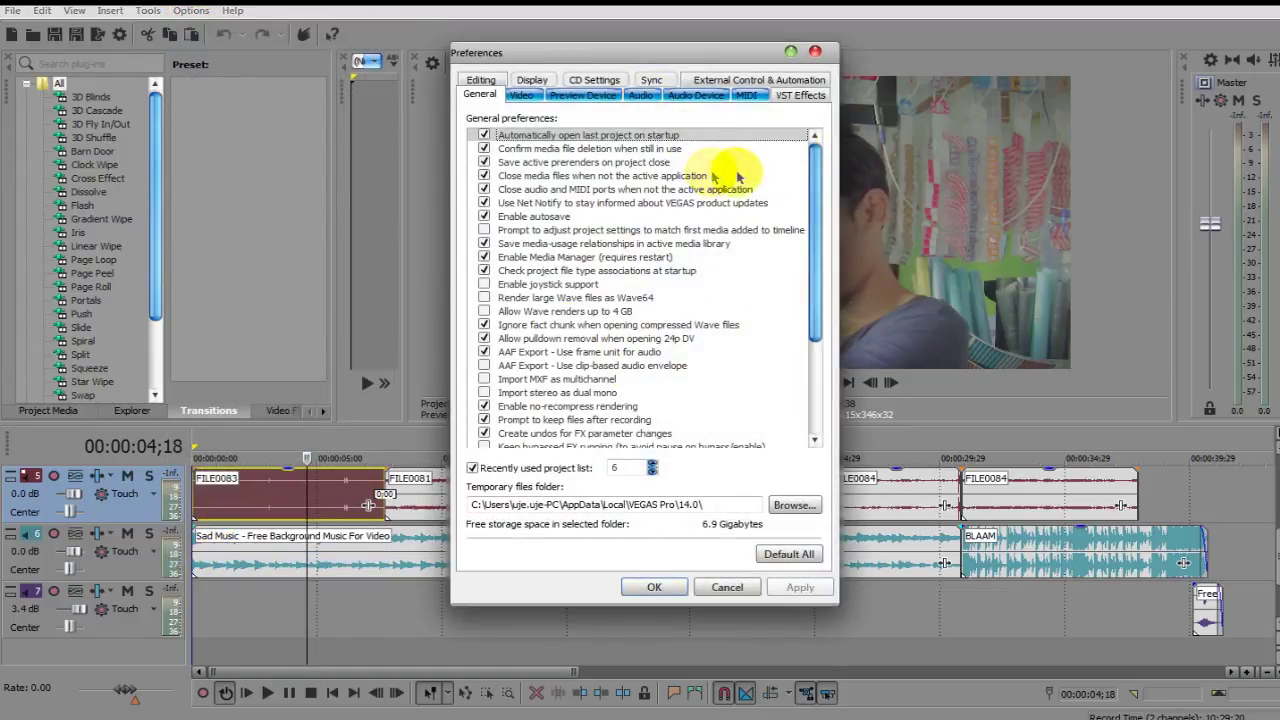
click(815, 51)
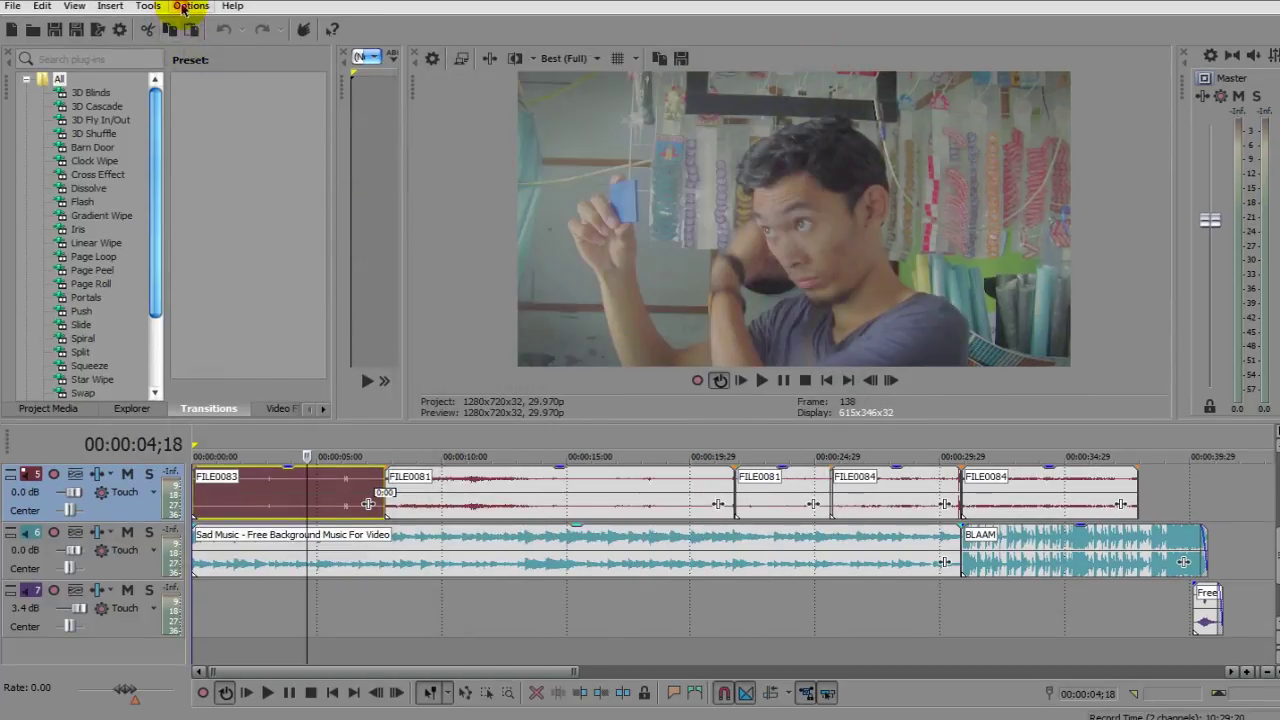
click(184, 8)
click(277, 548)
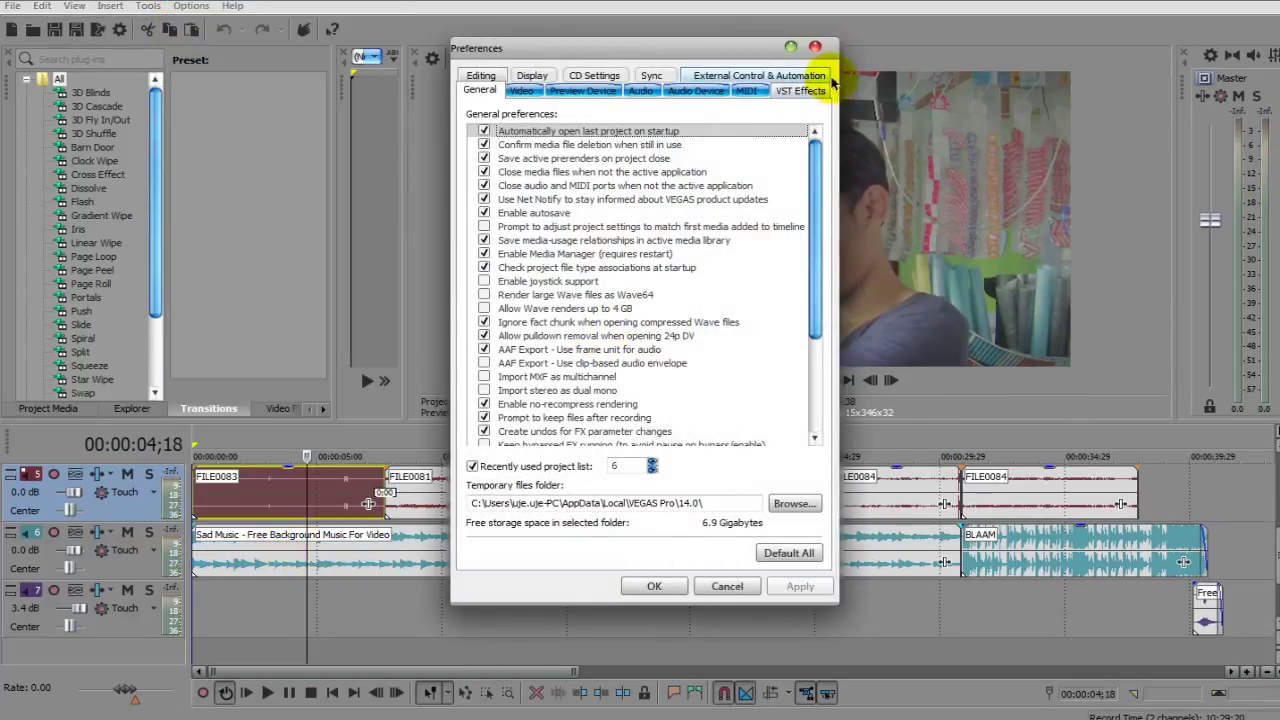
click(815, 47)
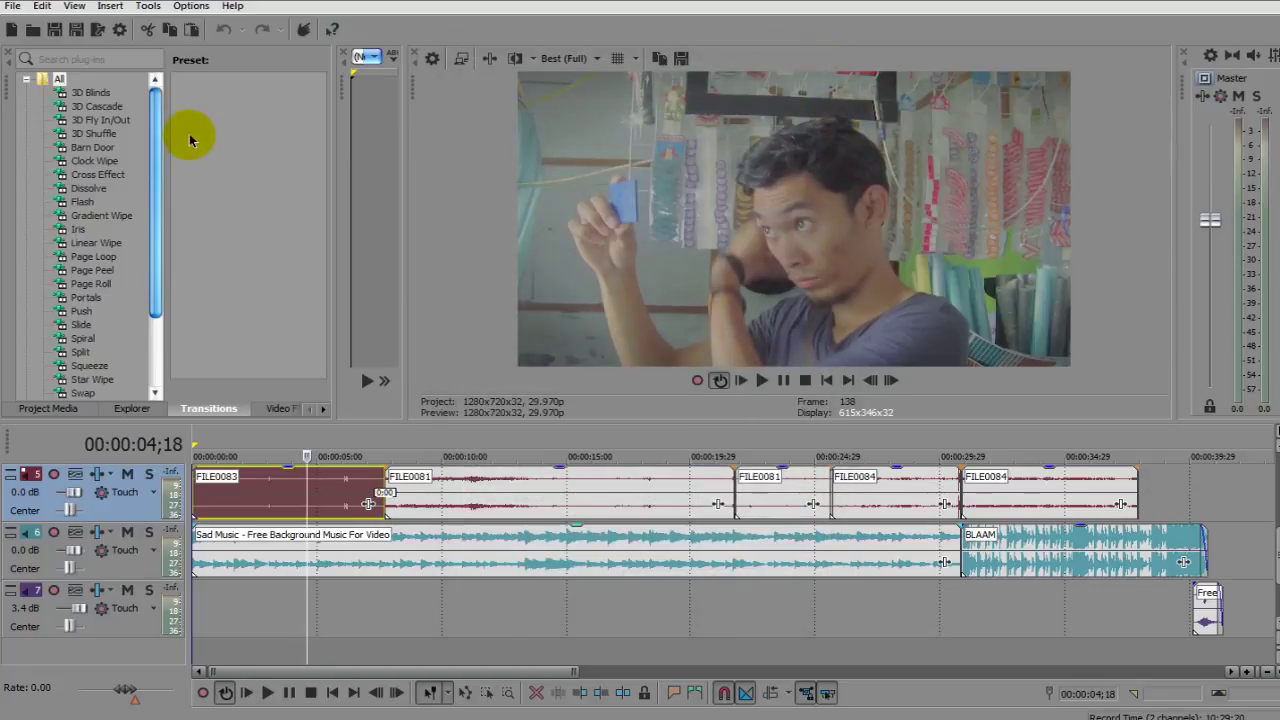
click(190, 8)
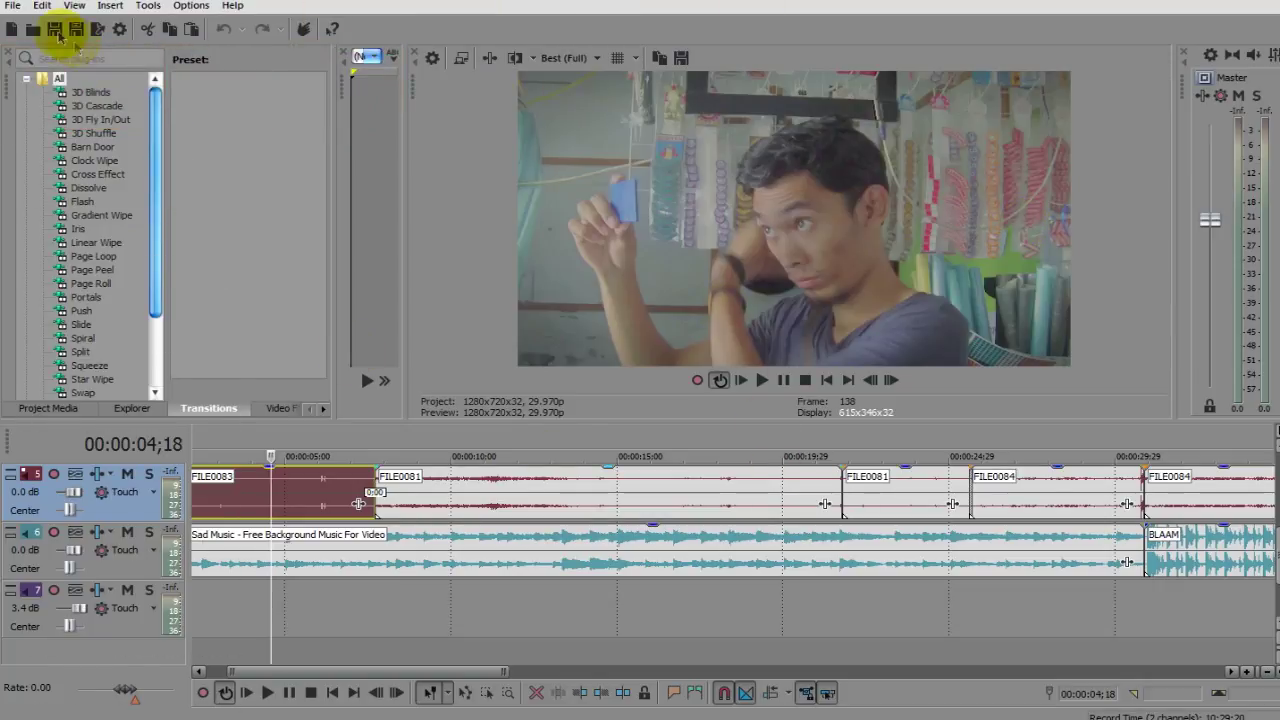
Step: Open the Internet HD 720p template's custom settings in Render As, then cancel and close
click(12, 6)
click(32, 137)
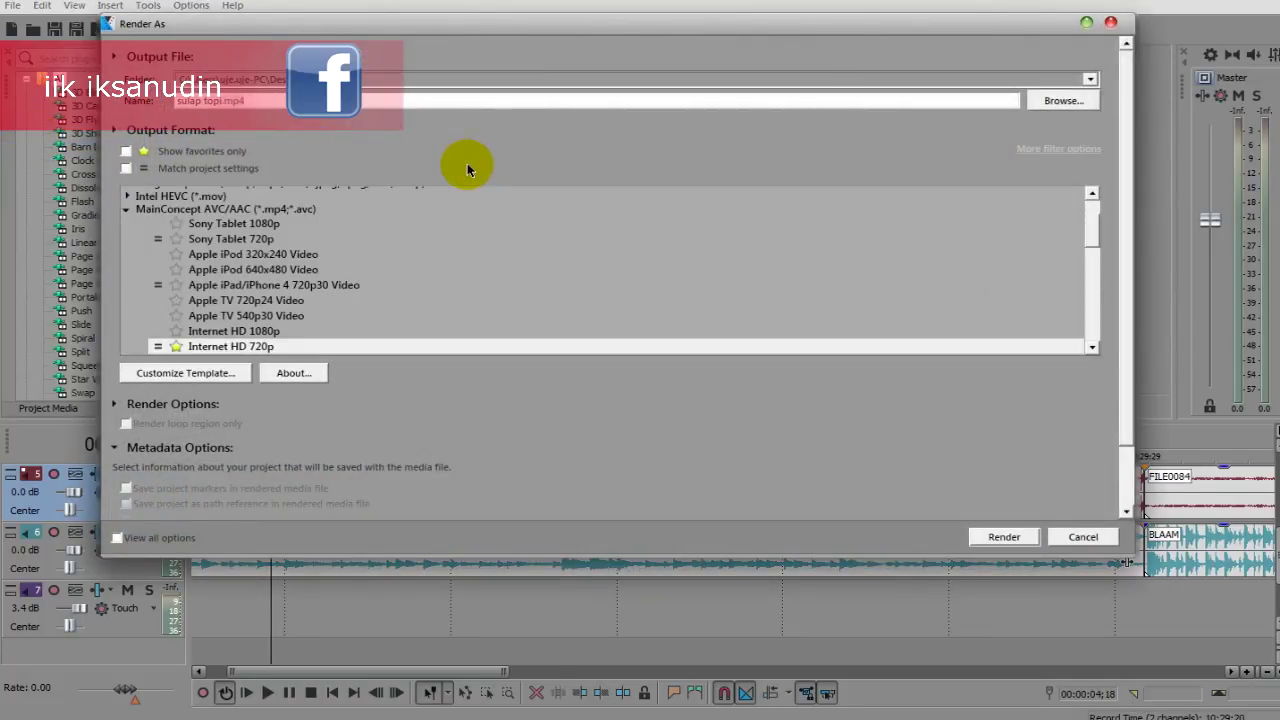
click(207, 376)
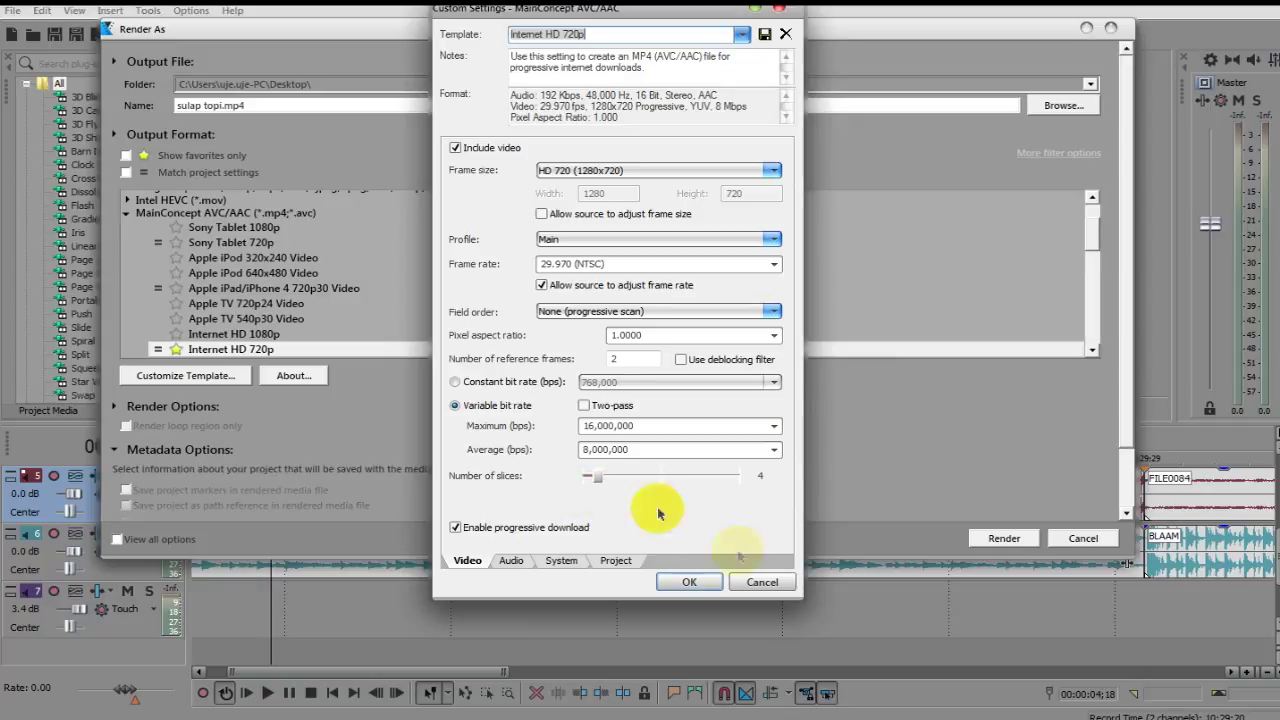
click(764, 582)
click(1109, 29)
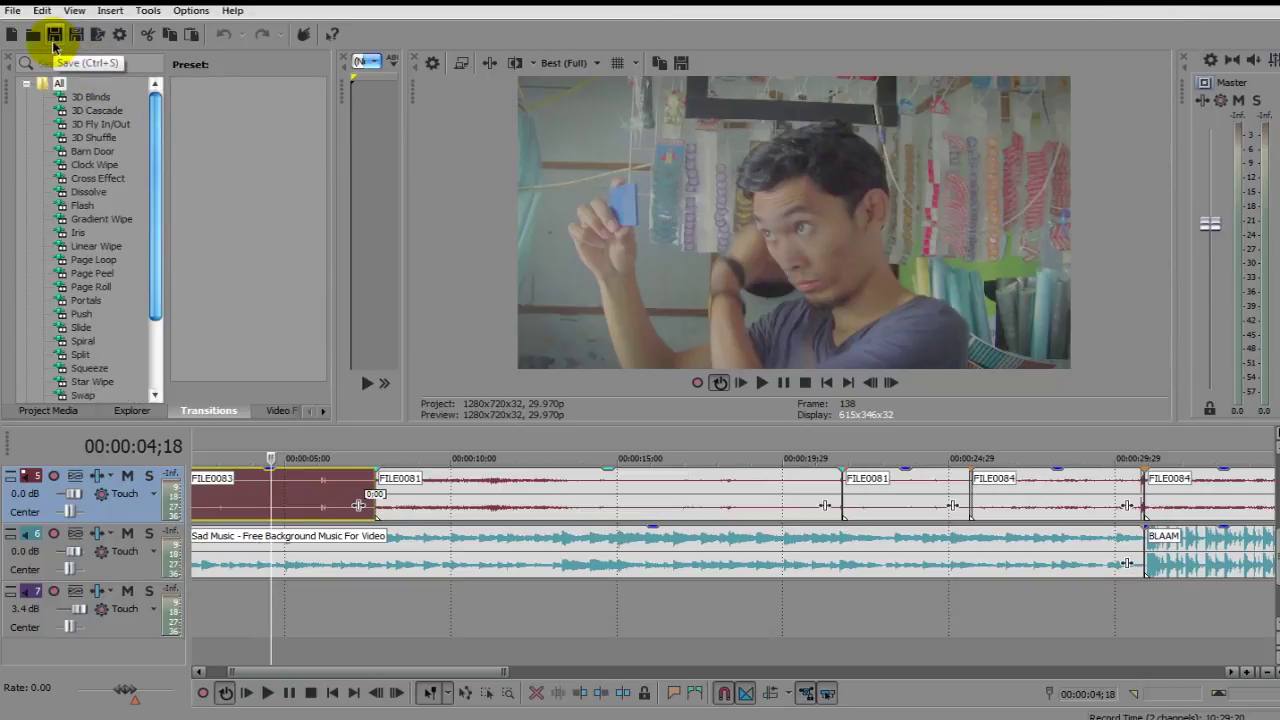
scroll(700, 506, down, 3)
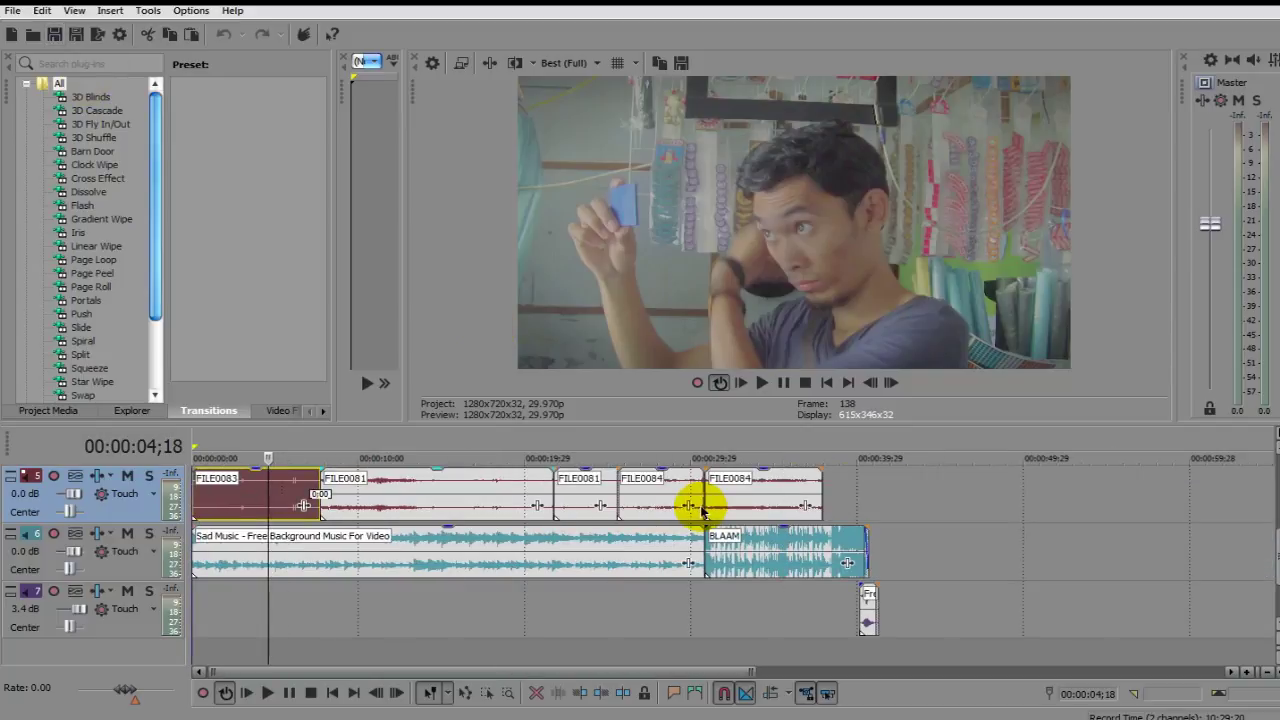
scroll(700, 506, up, 2)
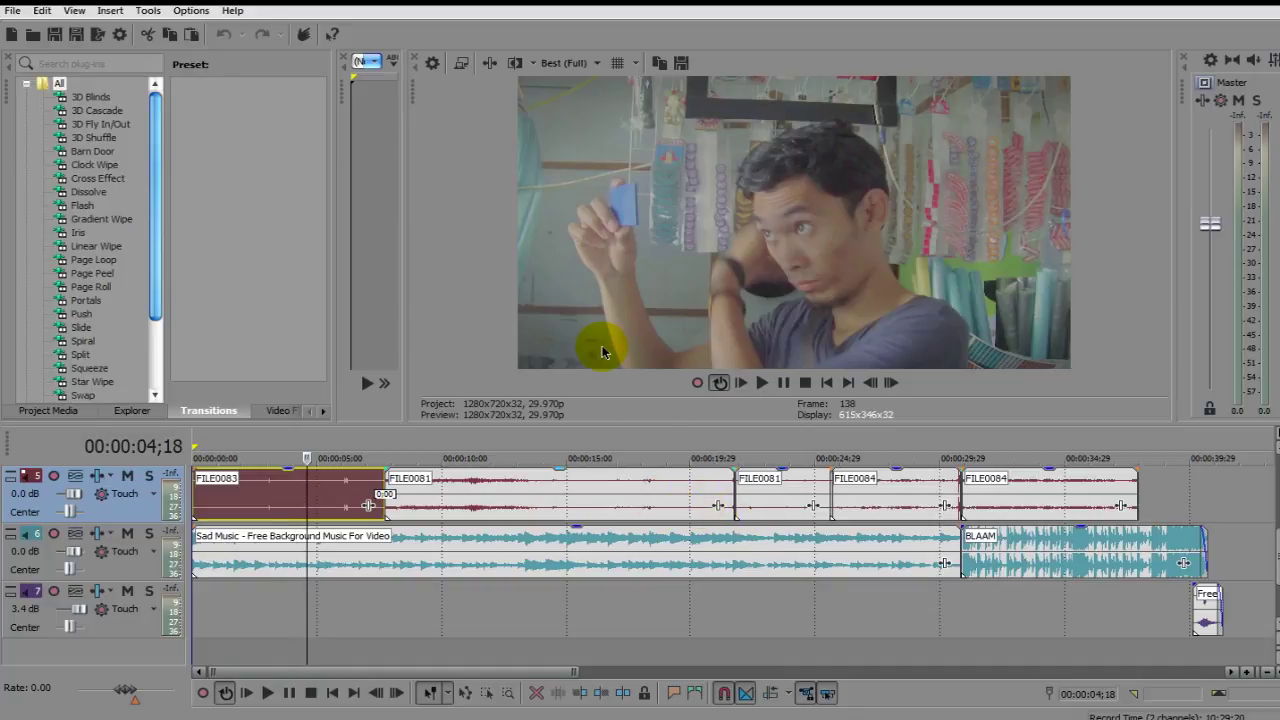
Step: Reopen Preferences and dismiss it twice more, leaving all settings unchanged
click(189, 12)
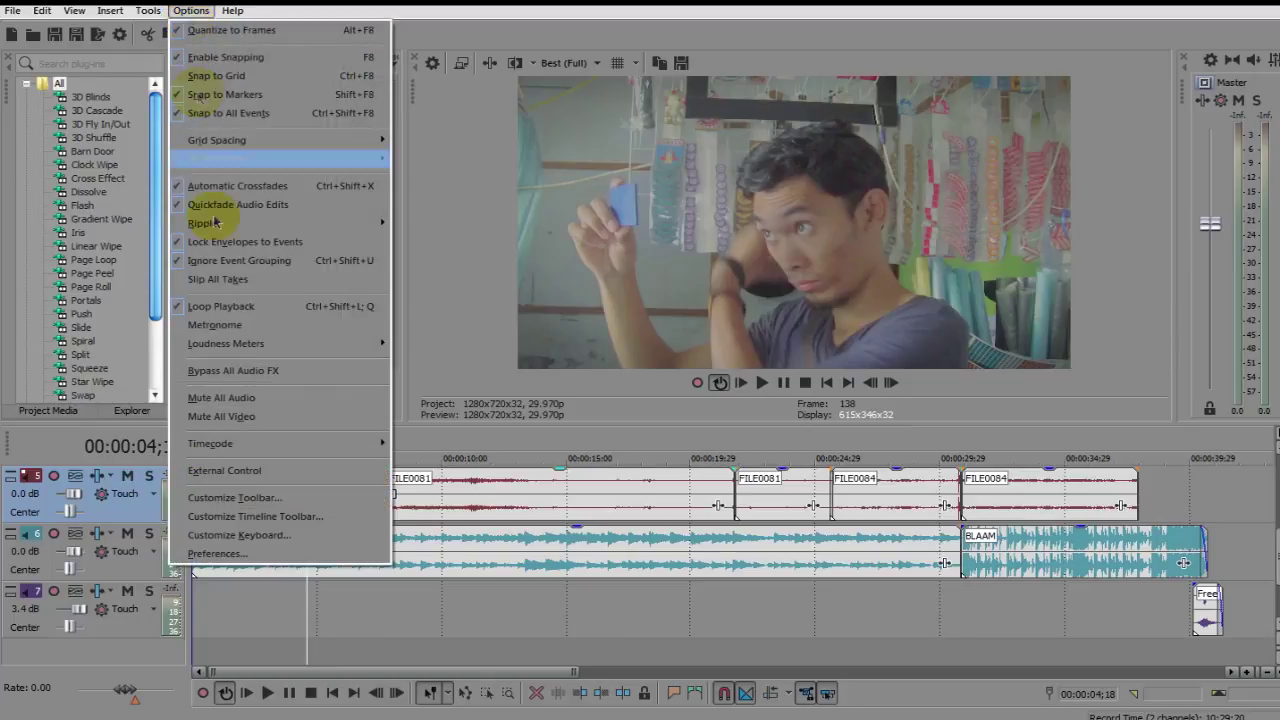
click(219, 556)
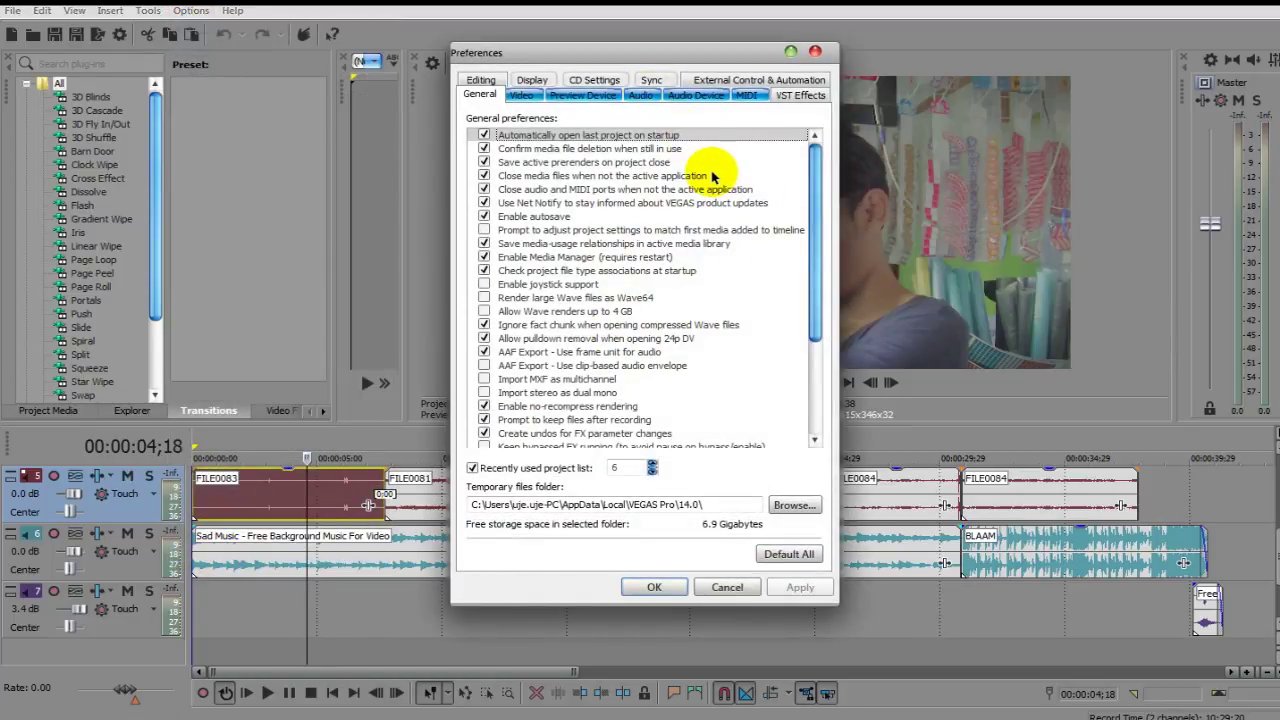
click(815, 51)
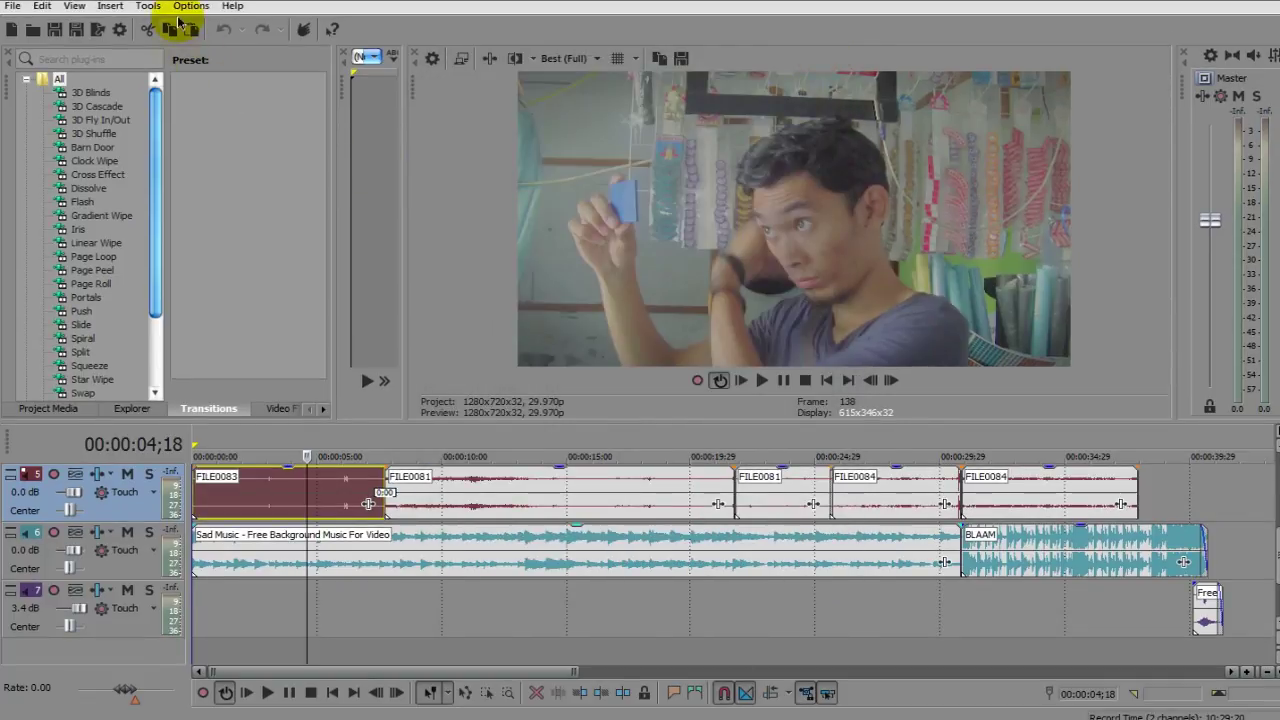
click(185, 7)
click(277, 552)
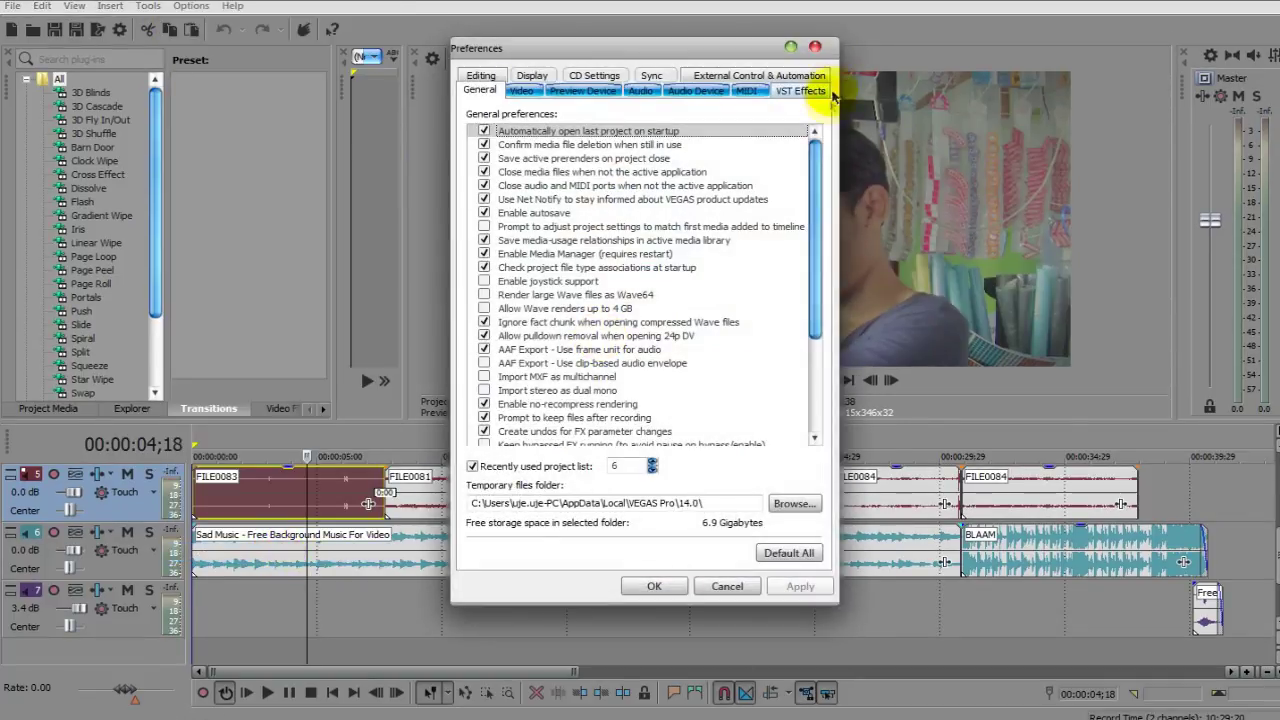
click(815, 47)
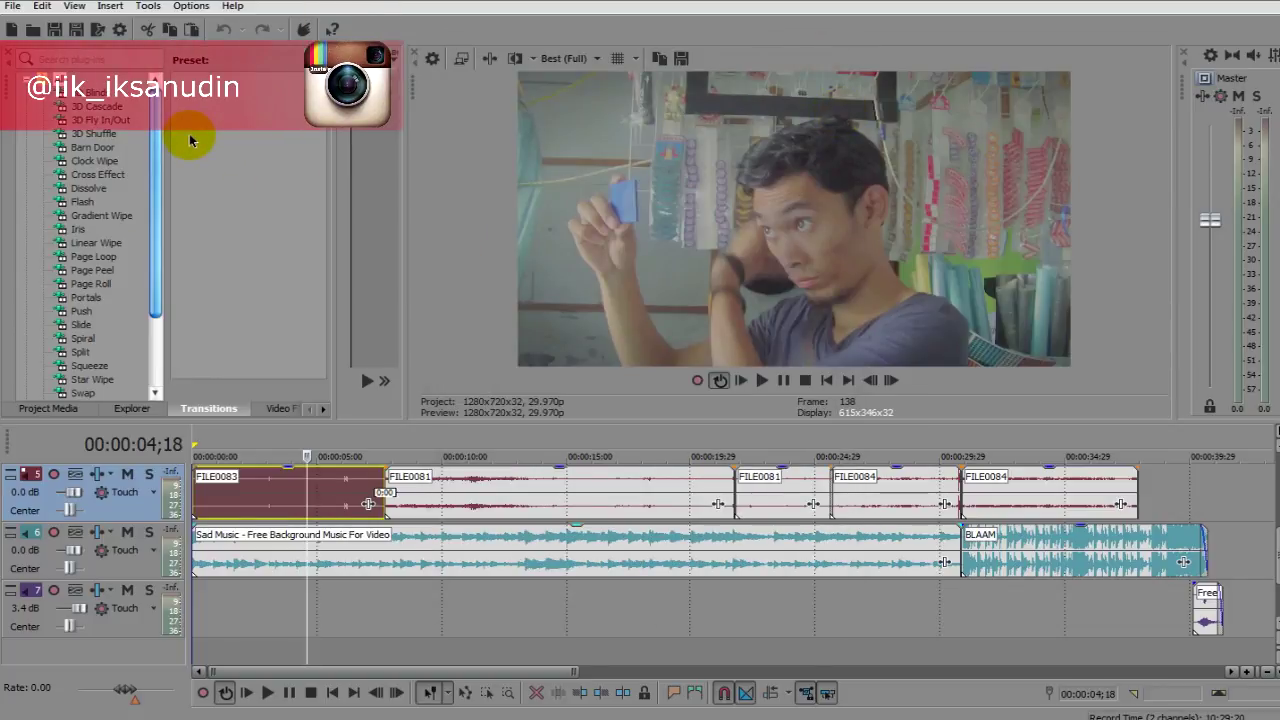
Step: View the Internal tab of Preferences, then cancel the dialog
click(191, 7)
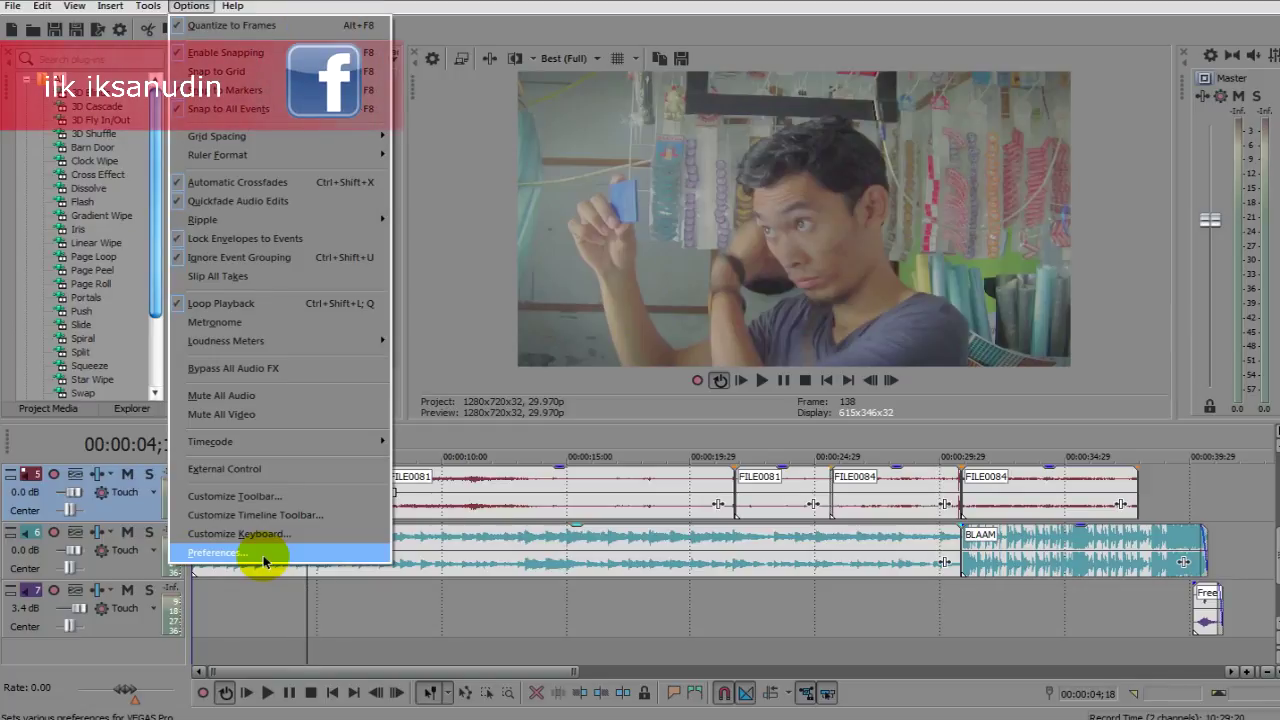
click(265, 558)
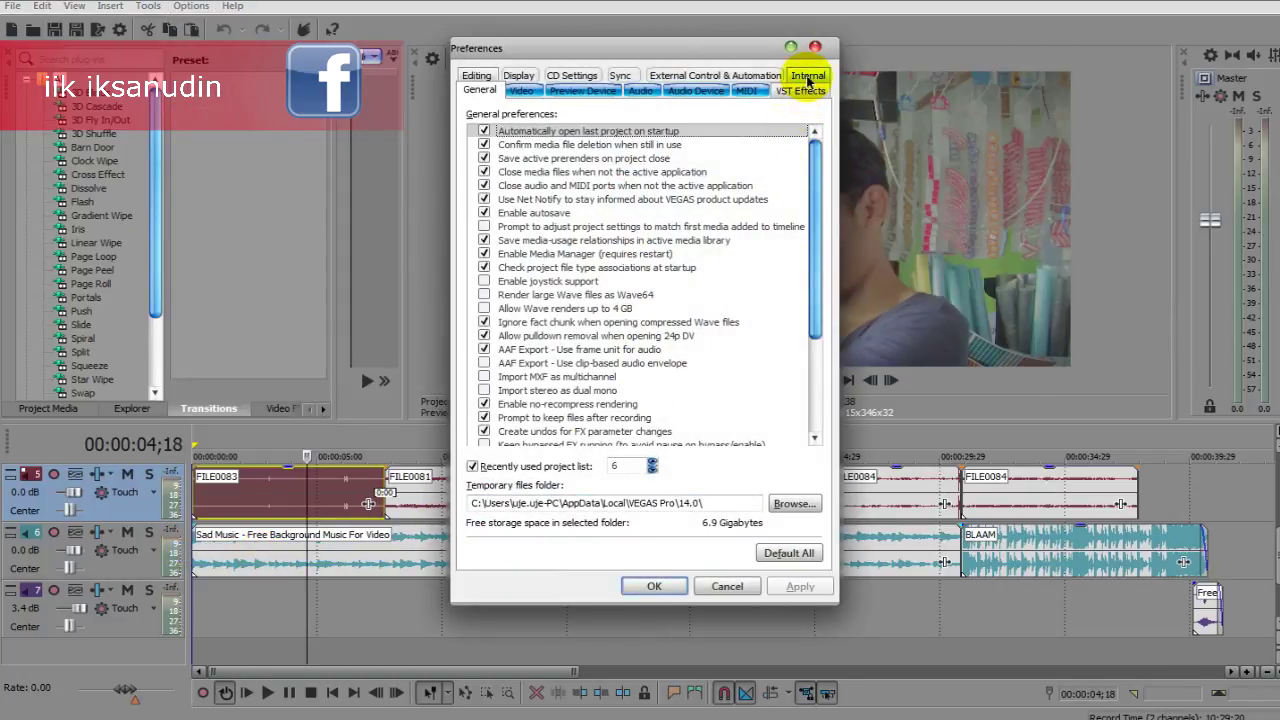
click(808, 77)
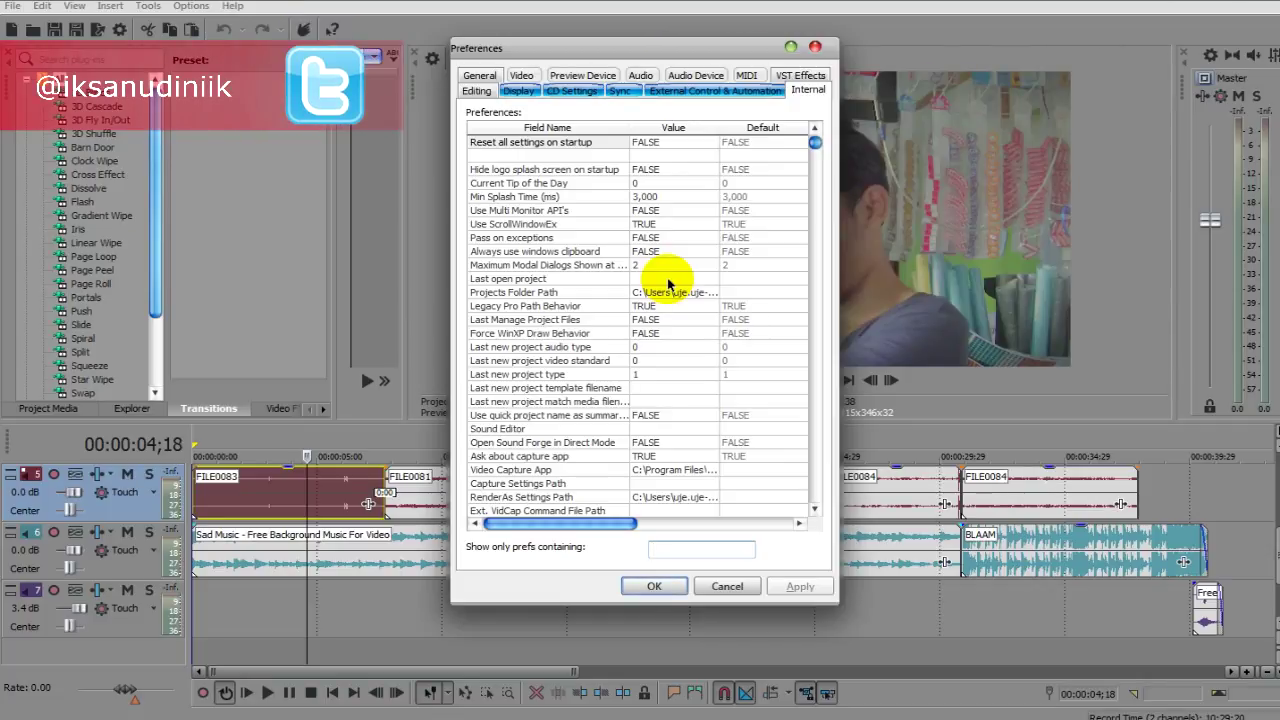
click(748, 590)
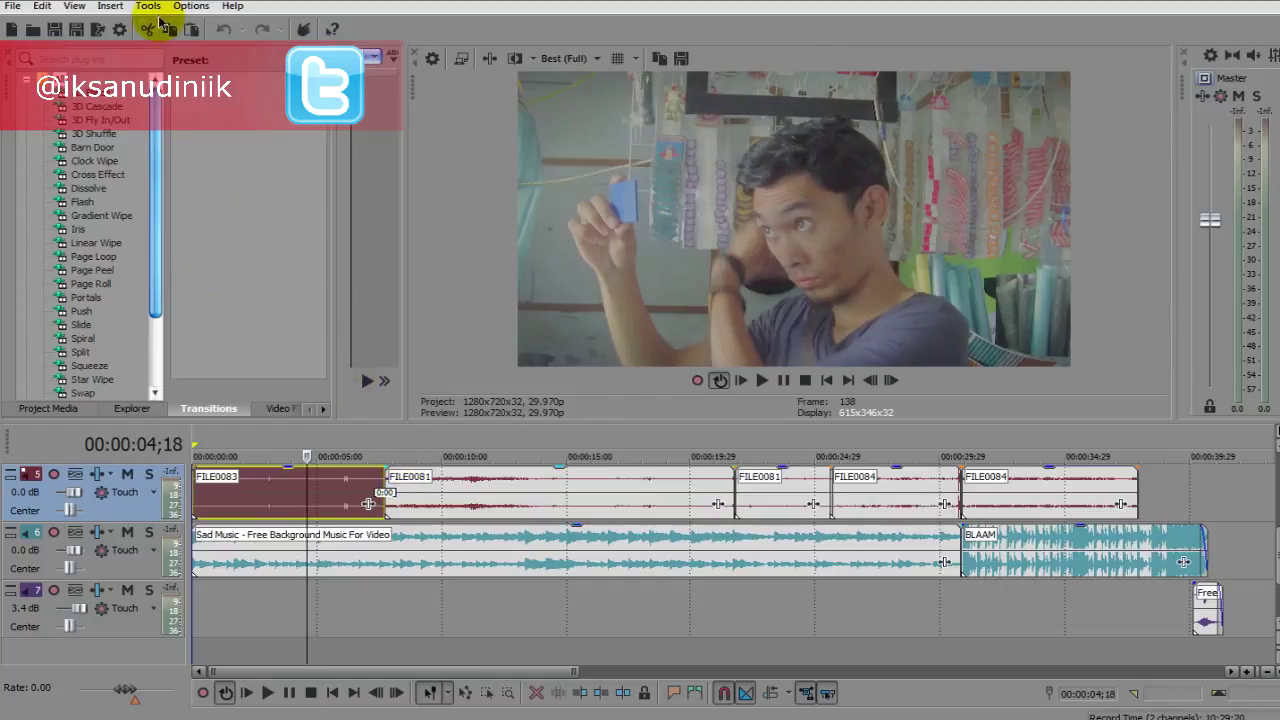
Step: Reopen Preferences and switch to the Video tab
click(191, 6)
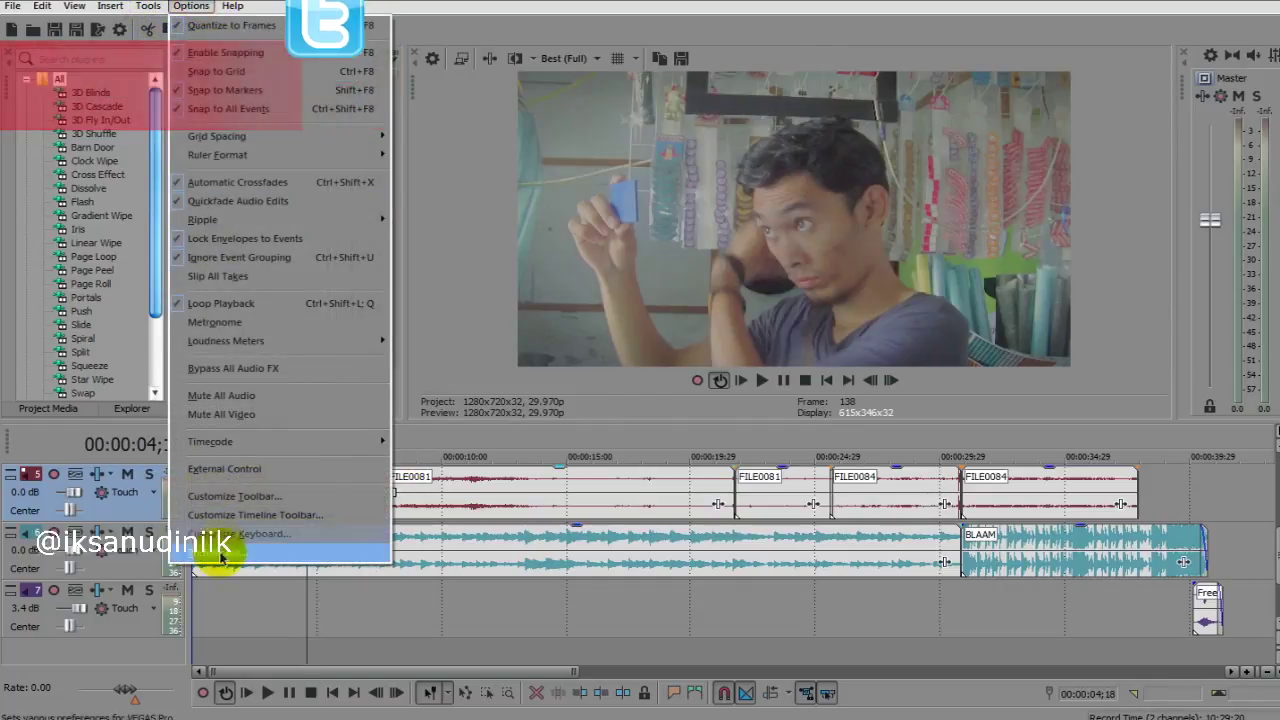
click(222, 554)
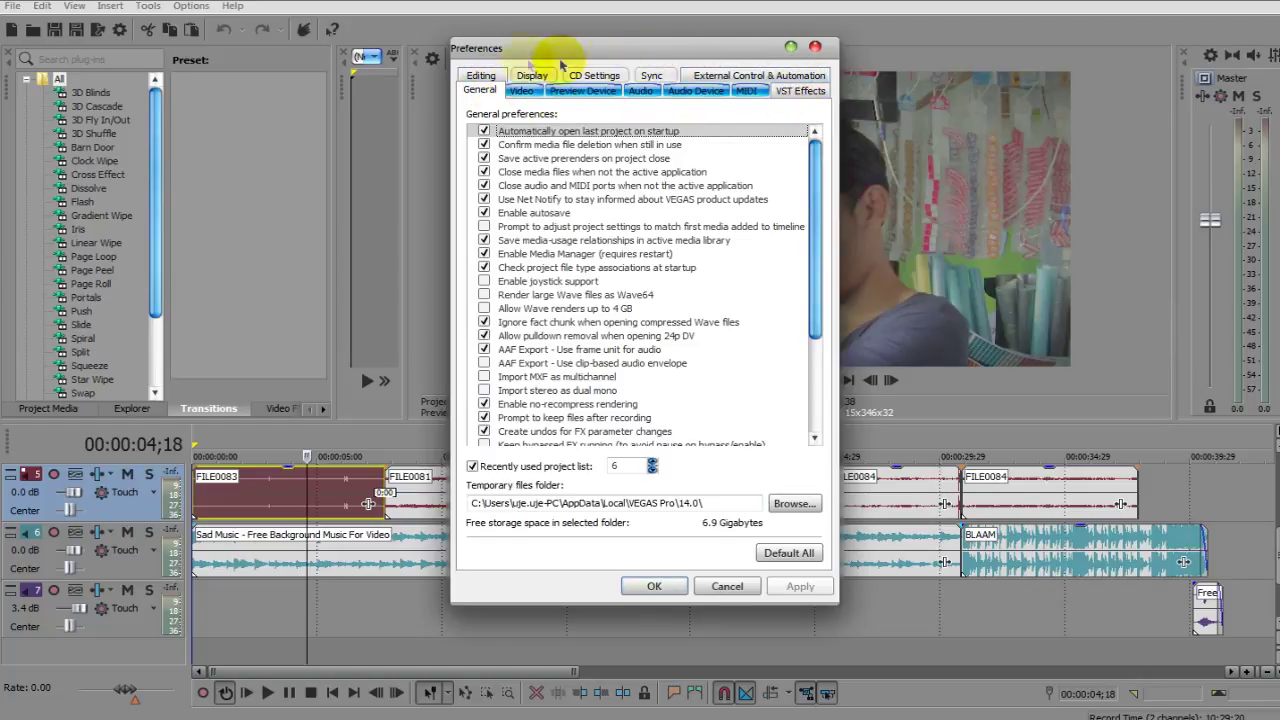
click(521, 90)
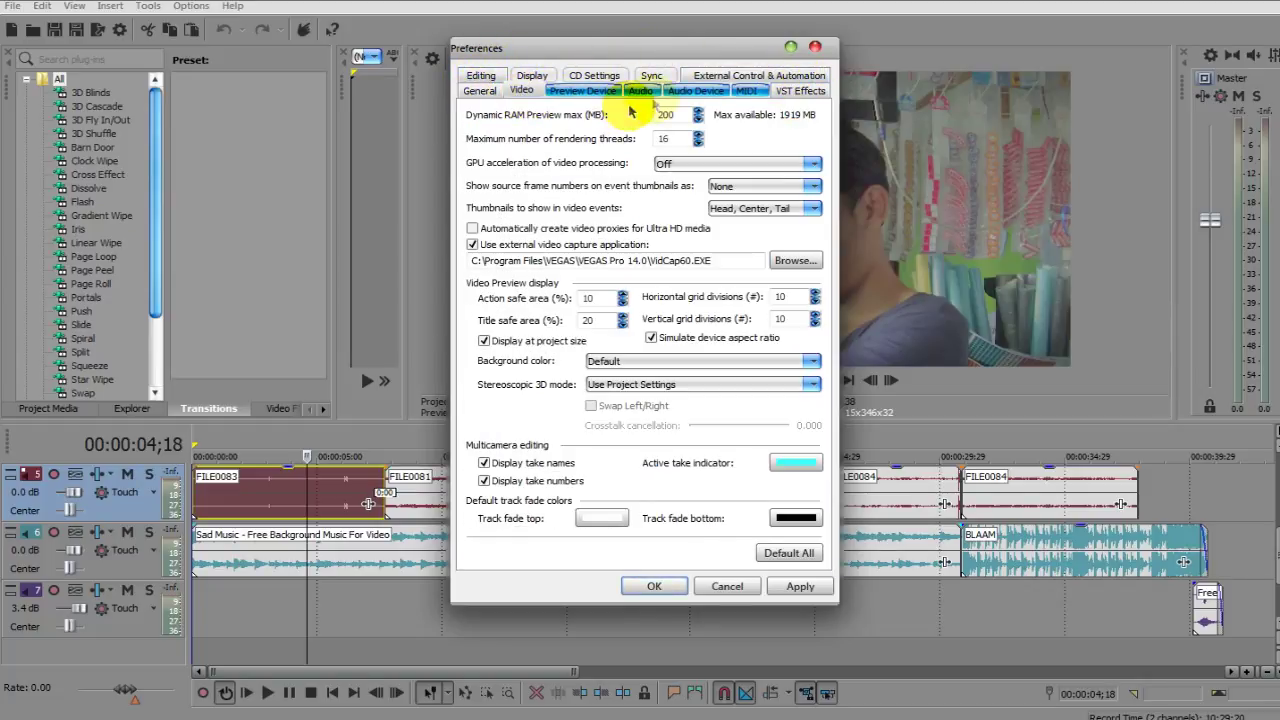
Step: Reopen Preferences on the Internal tab and click into the 'Show only prefs containing' filter
click(815, 47)
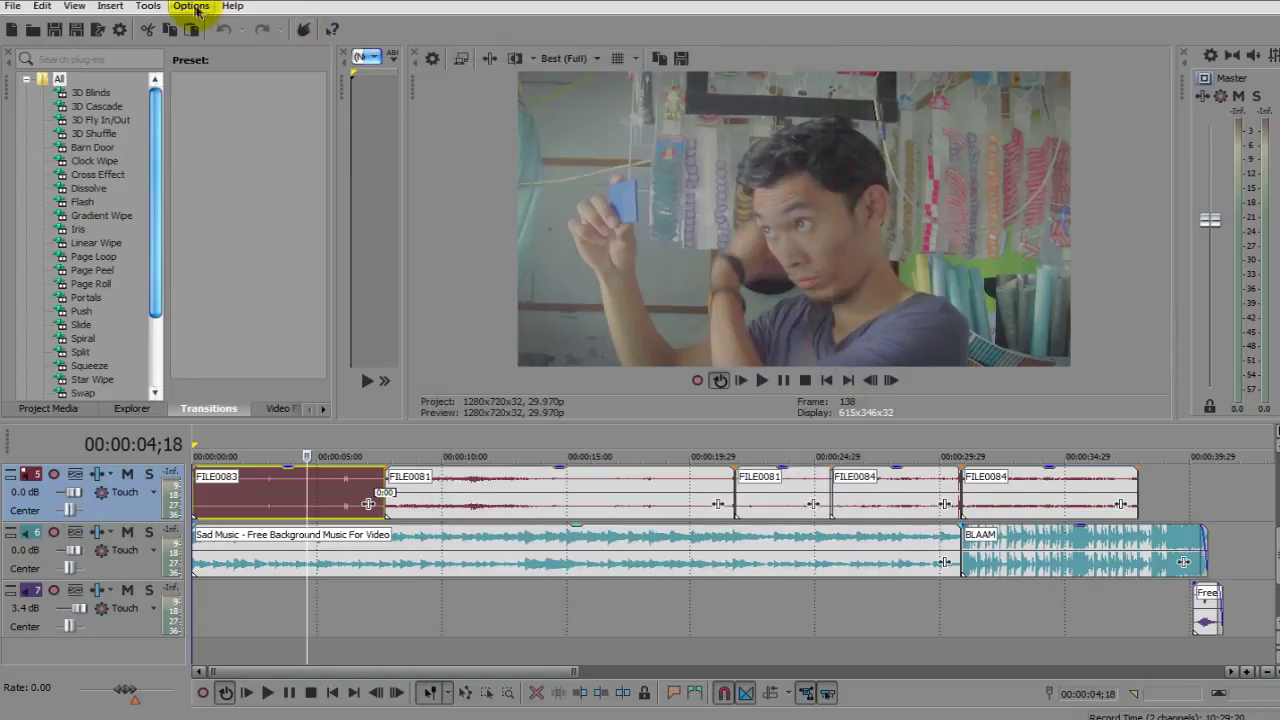
click(193, 7)
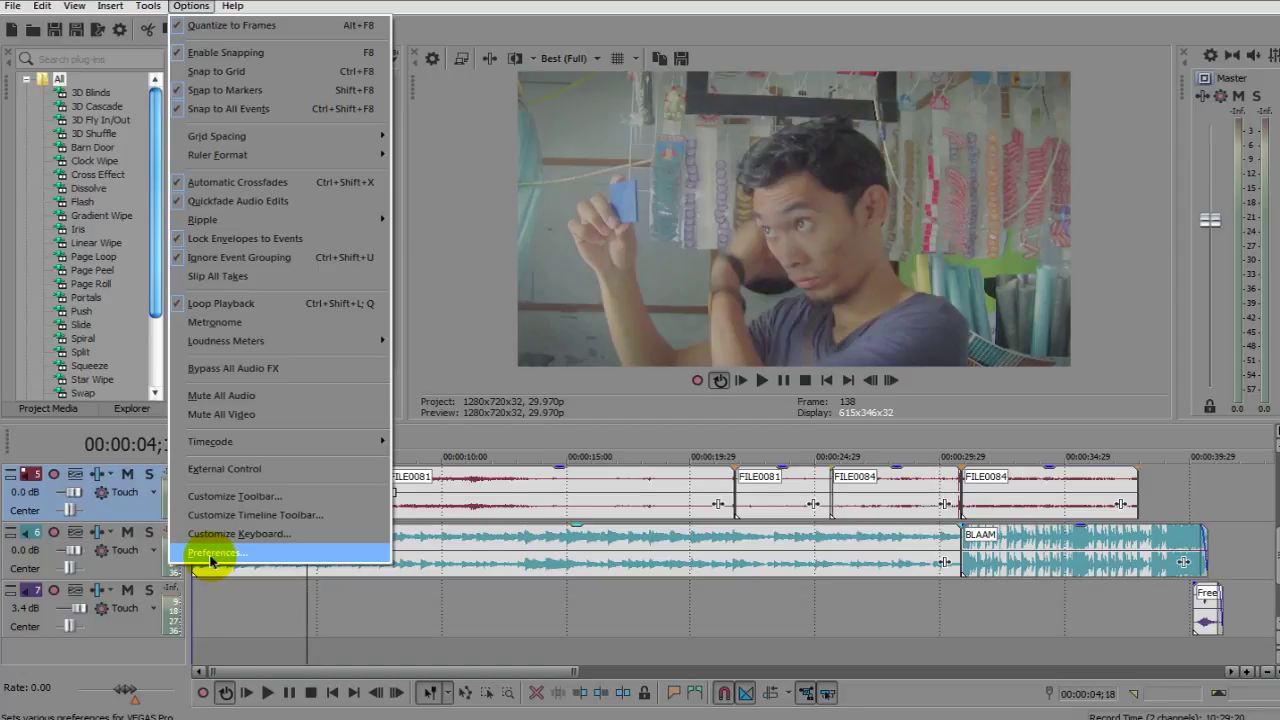
click(212, 553)
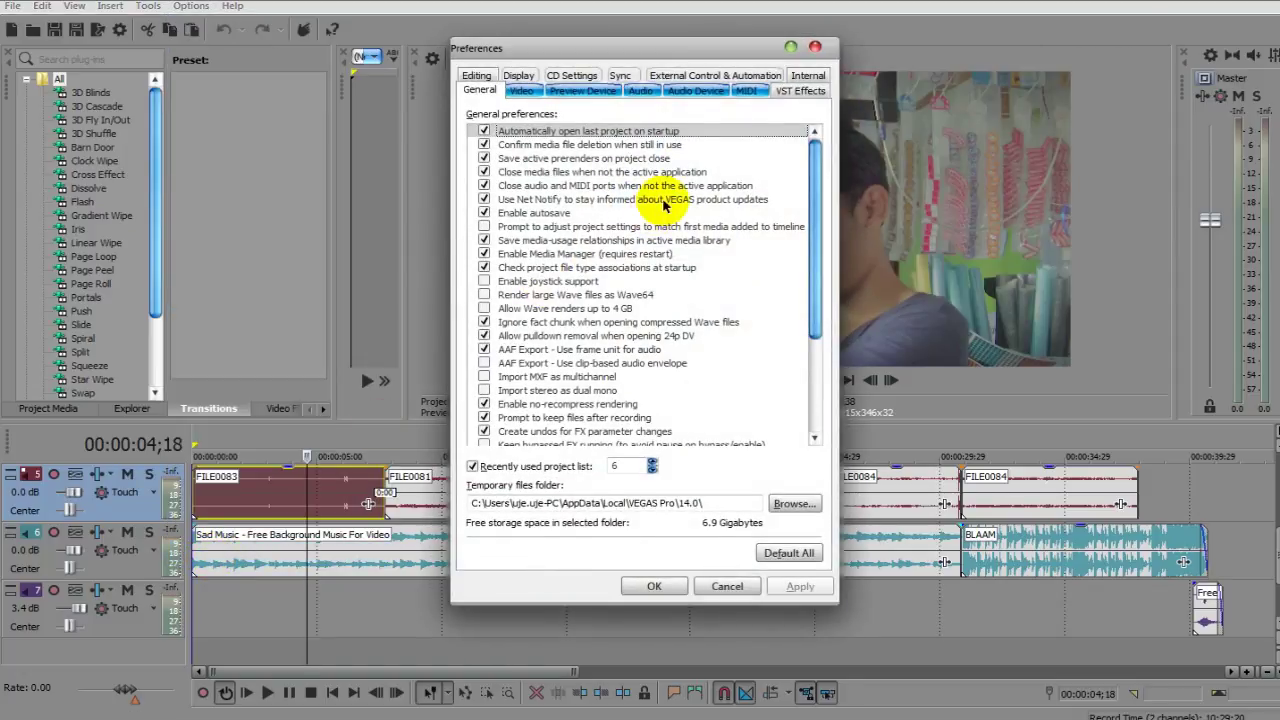
click(812, 77)
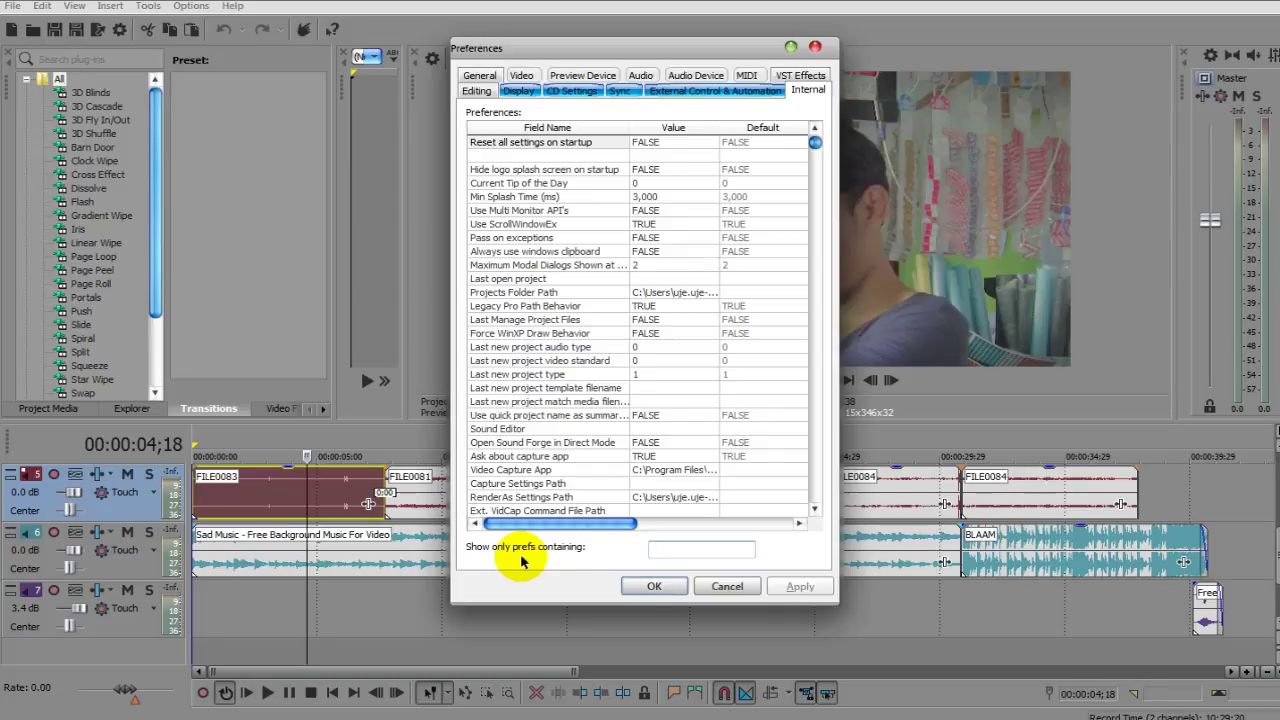
click(665, 551)
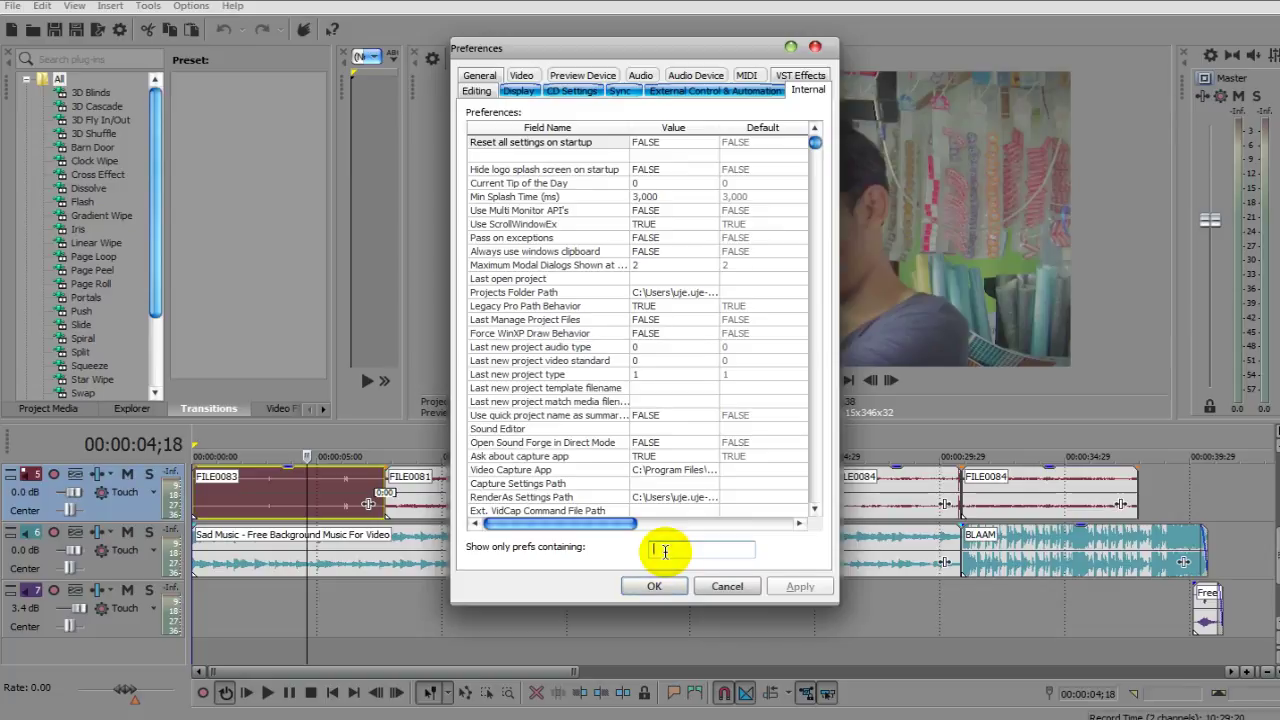
Step: Filter Internal prefs by 'gpu', set Allow GPU Rendering to TRUE, and confirm with OK
text(gpu)
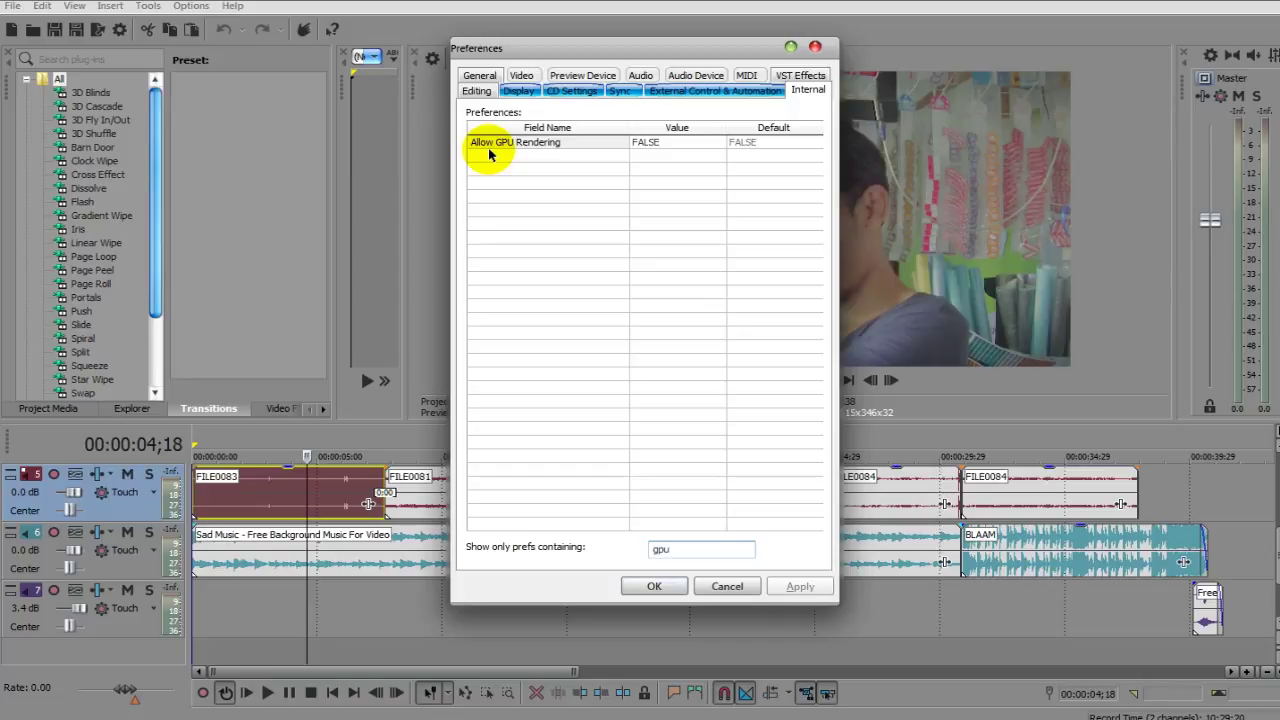
click(651, 143)
click(652, 146)
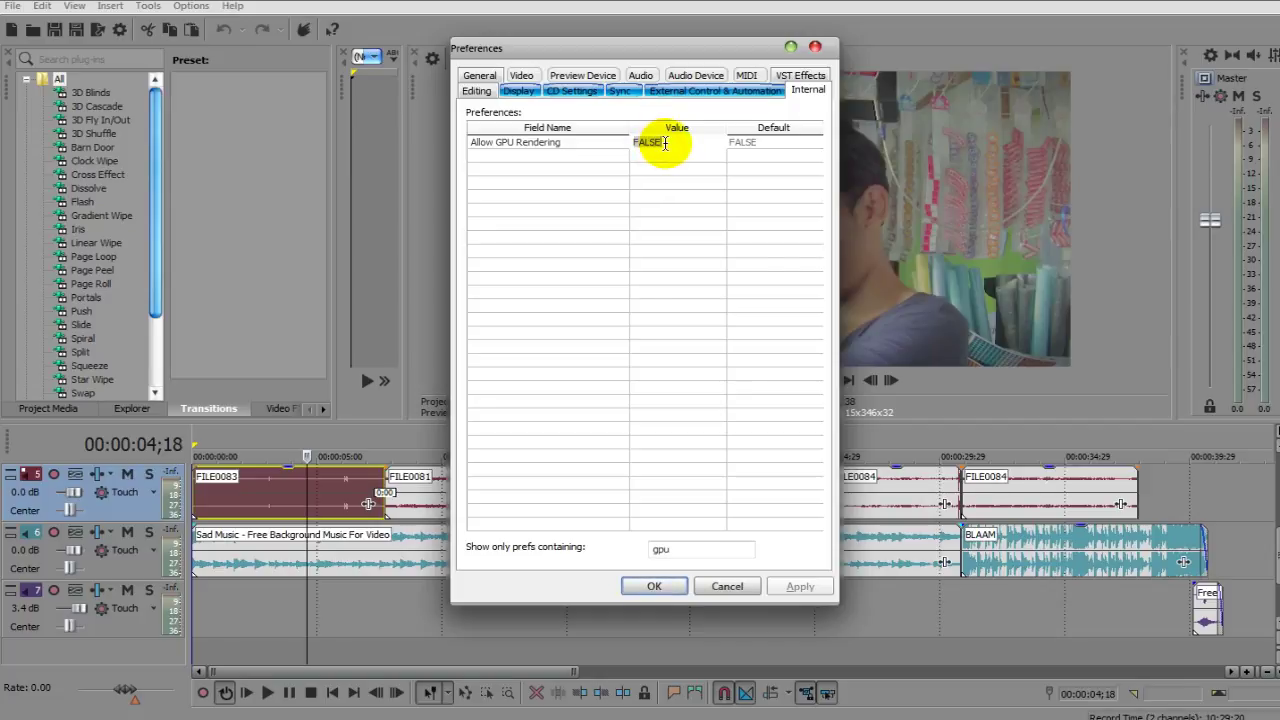
text(T)
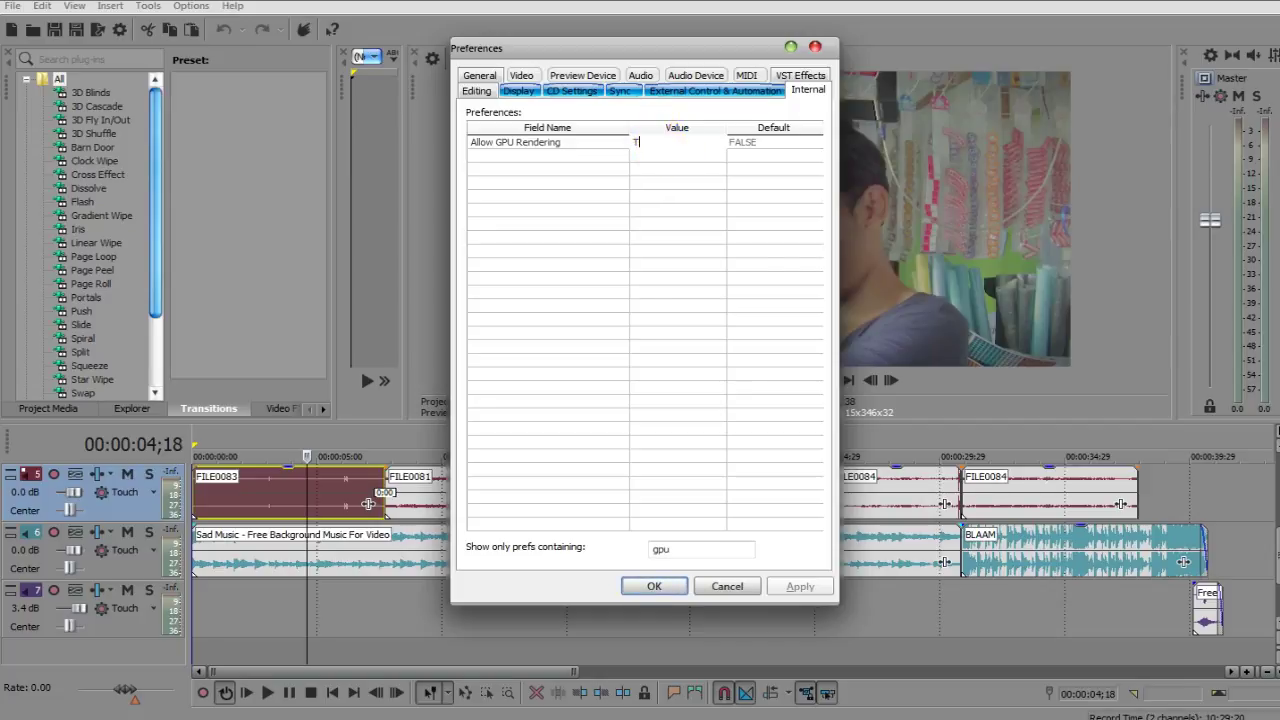
text(RUE)
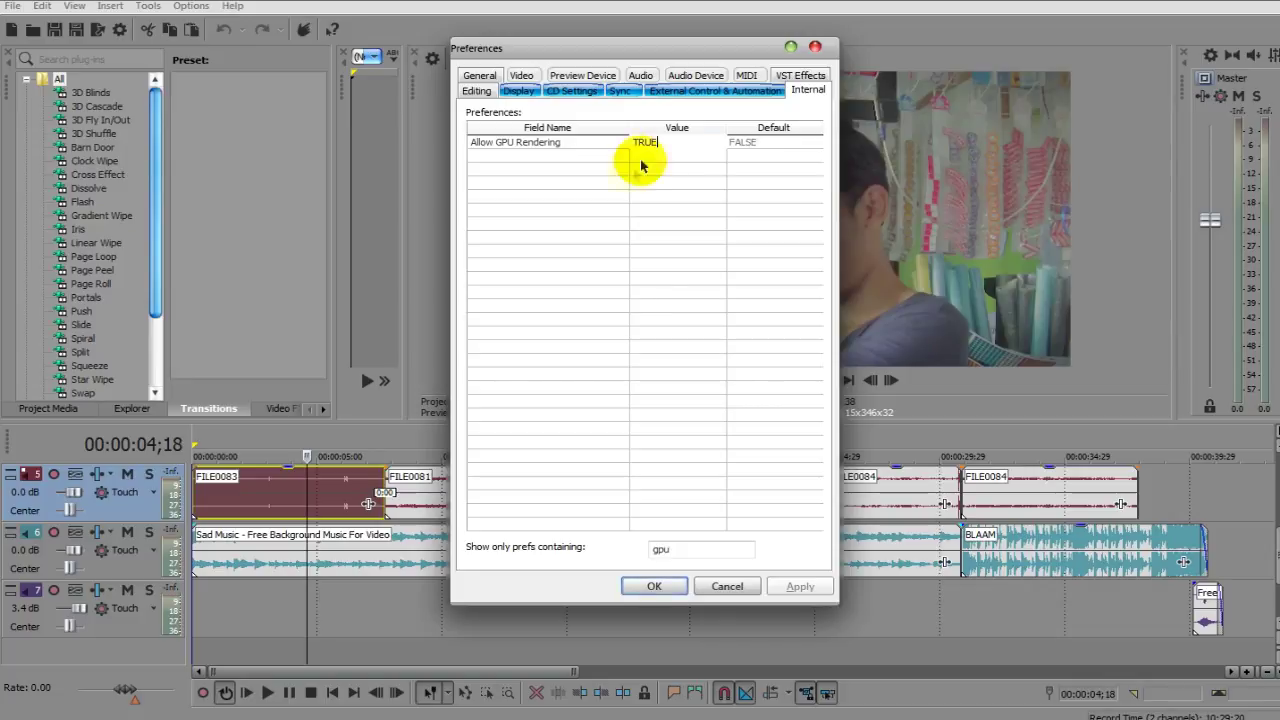
click(678, 588)
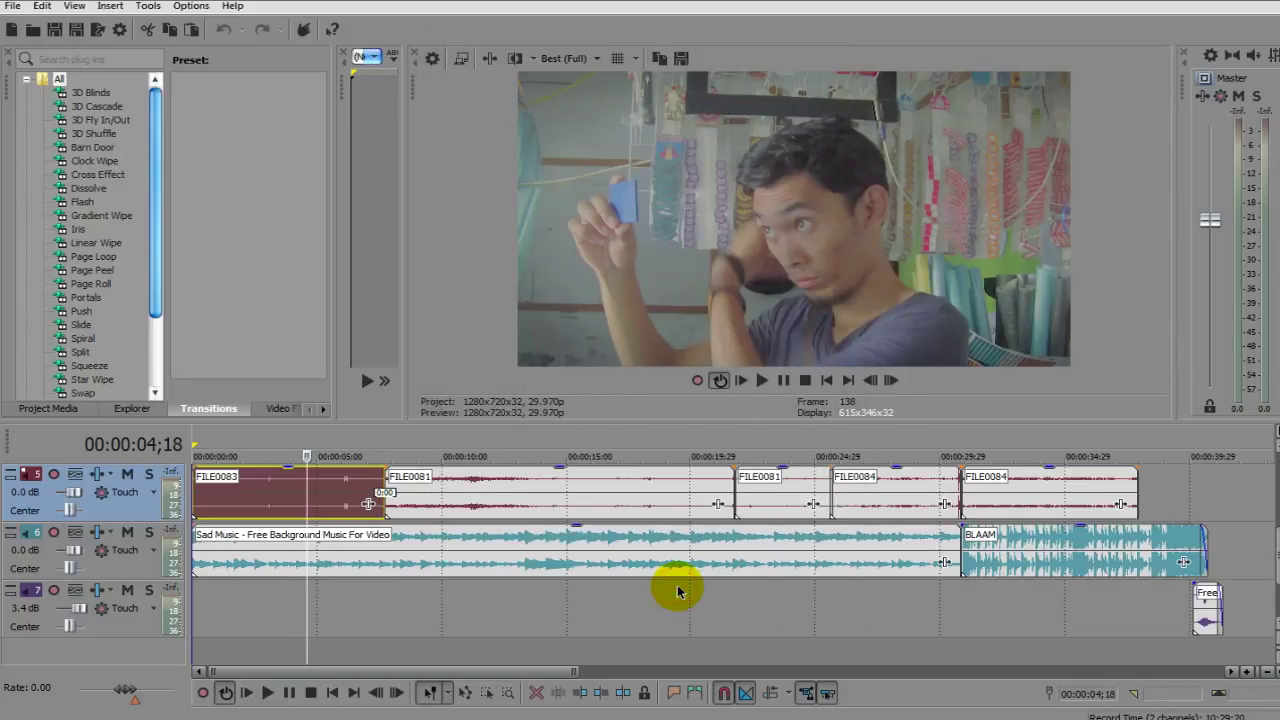
Step: Open Render As, customise the MainConcept AVC/AAC Internet HD 720p template, and expand Encode mode
click(14, 8)
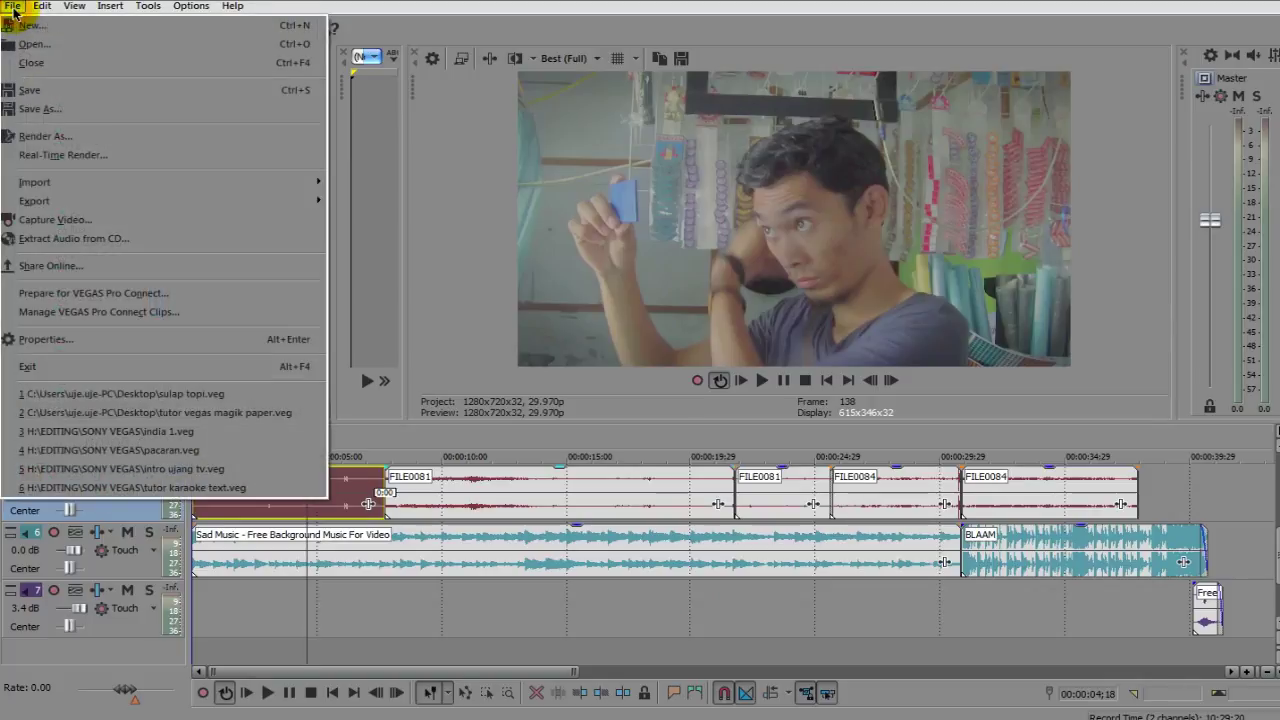
click(30, 136)
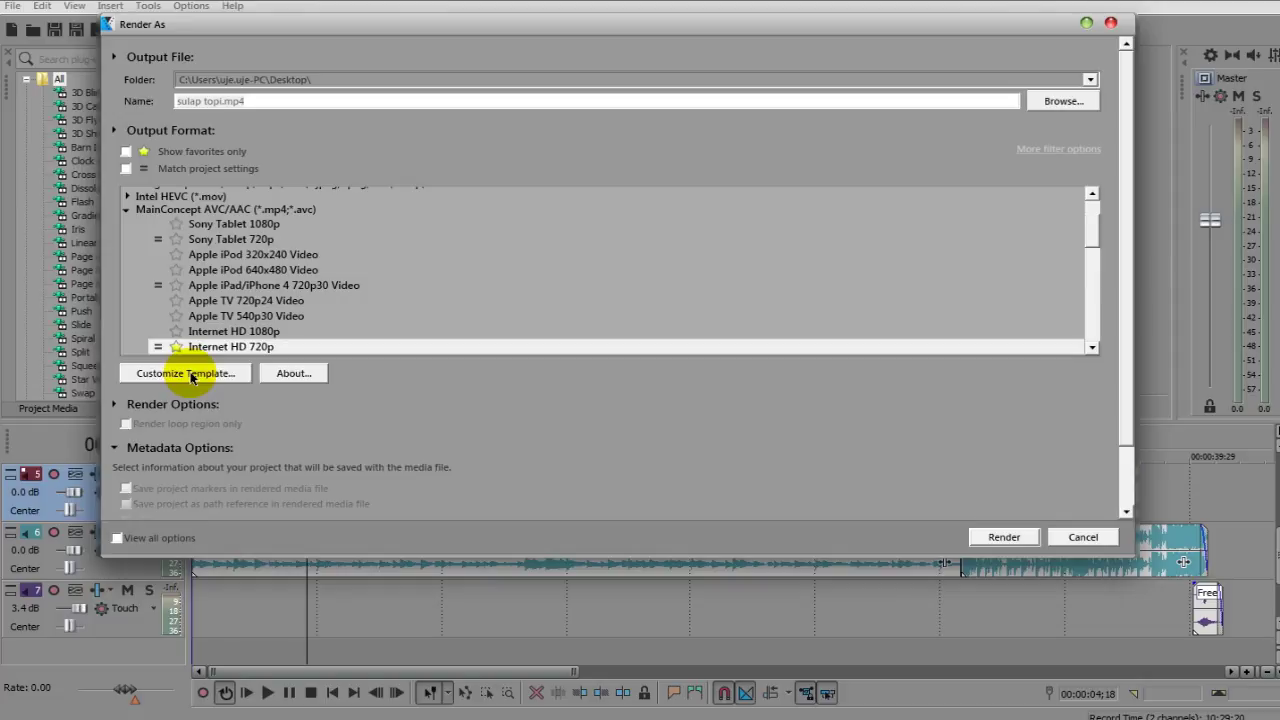
click(191, 375)
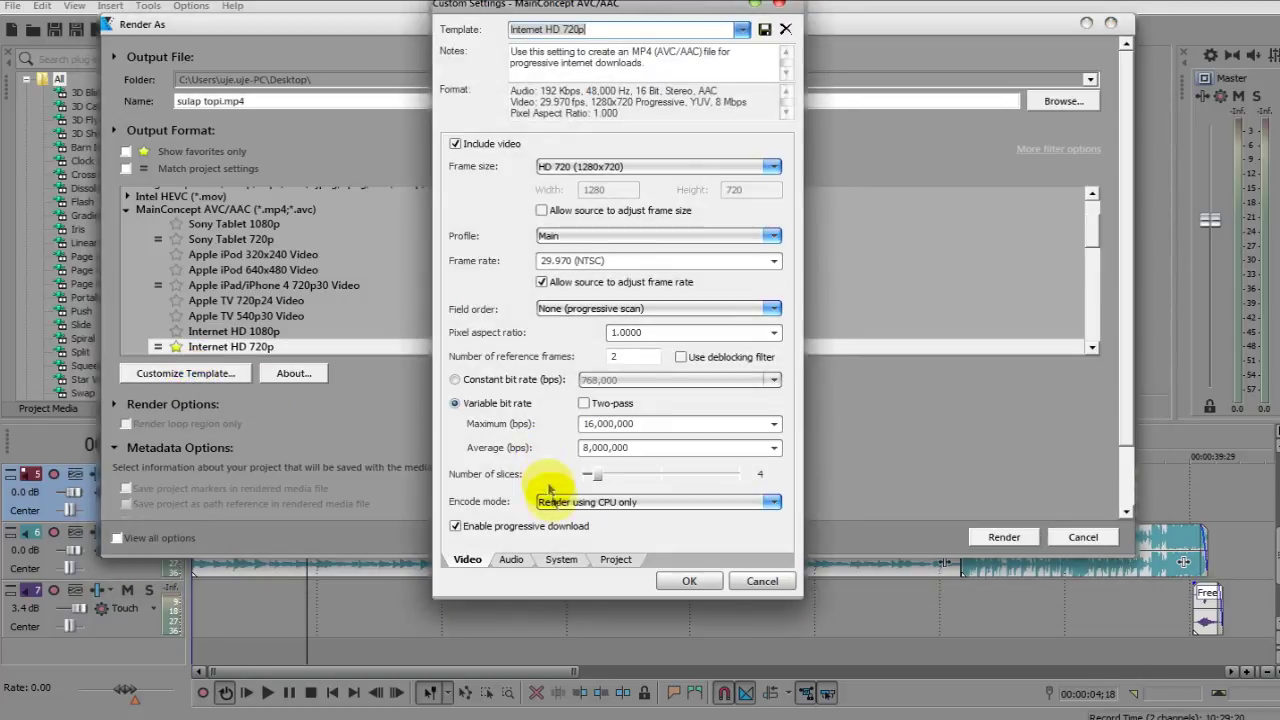
click(565, 501)
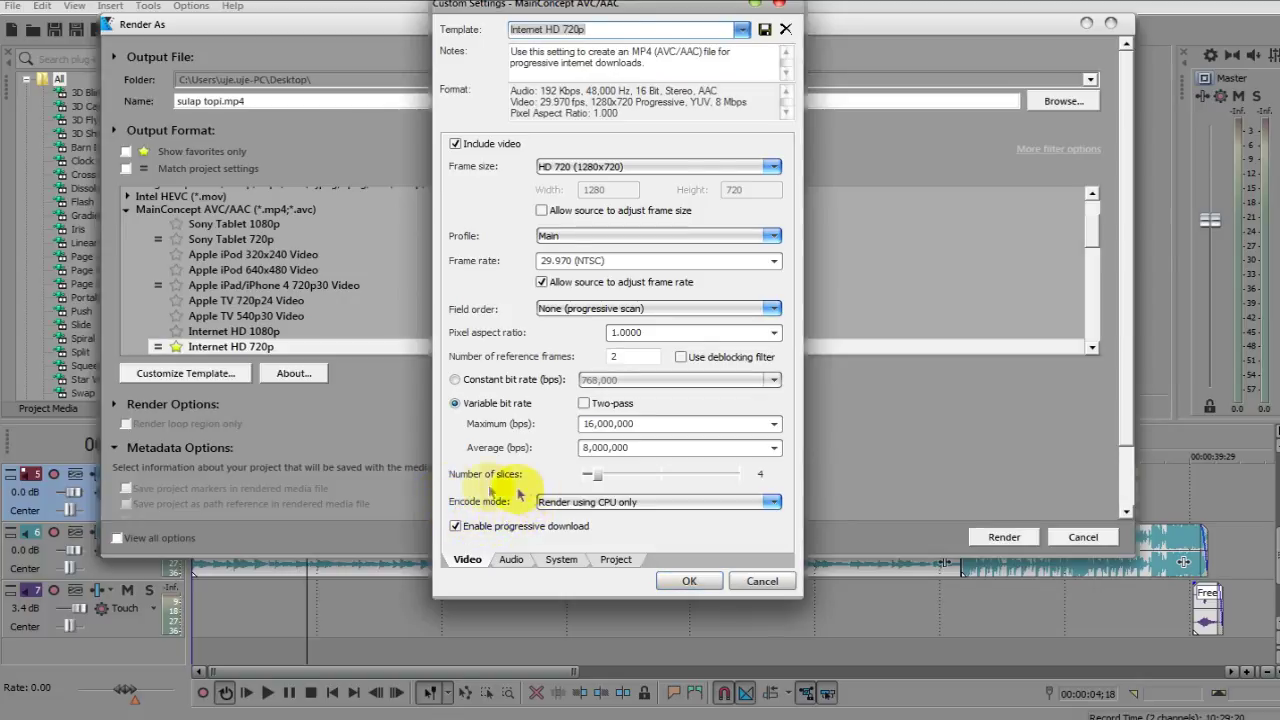
click(774, 502)
click(447, 487)
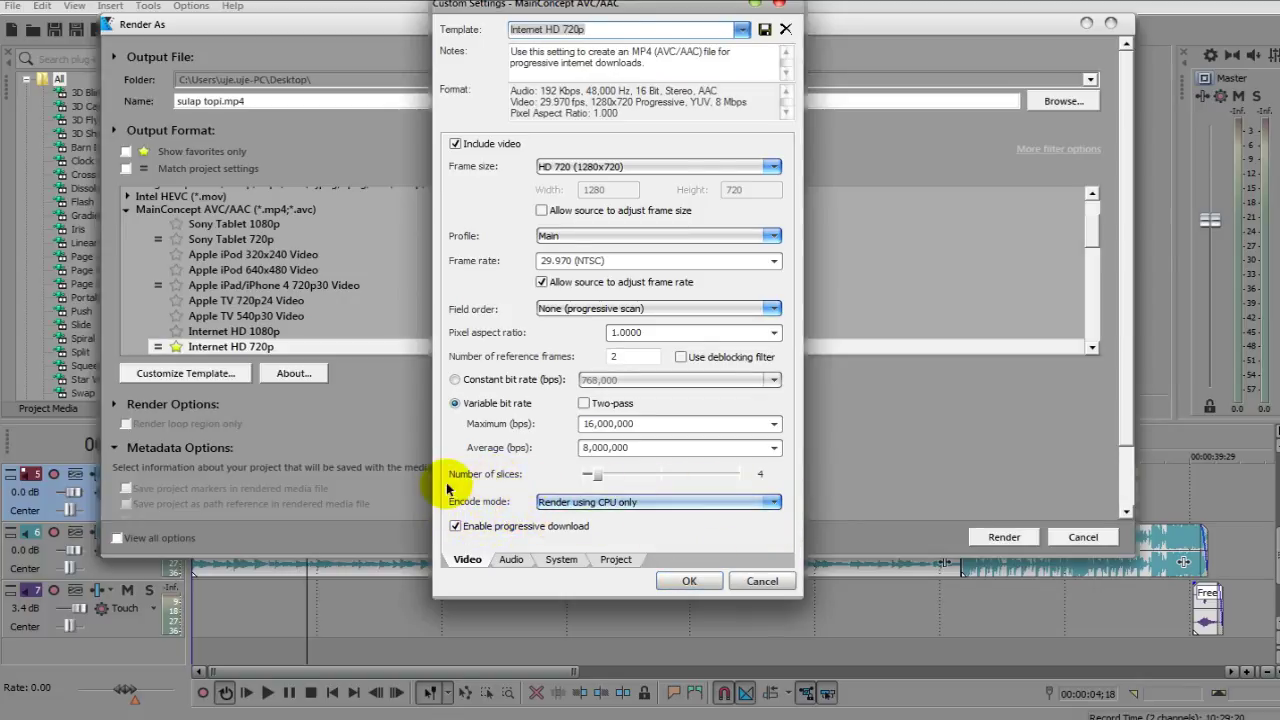
click(552, 502)
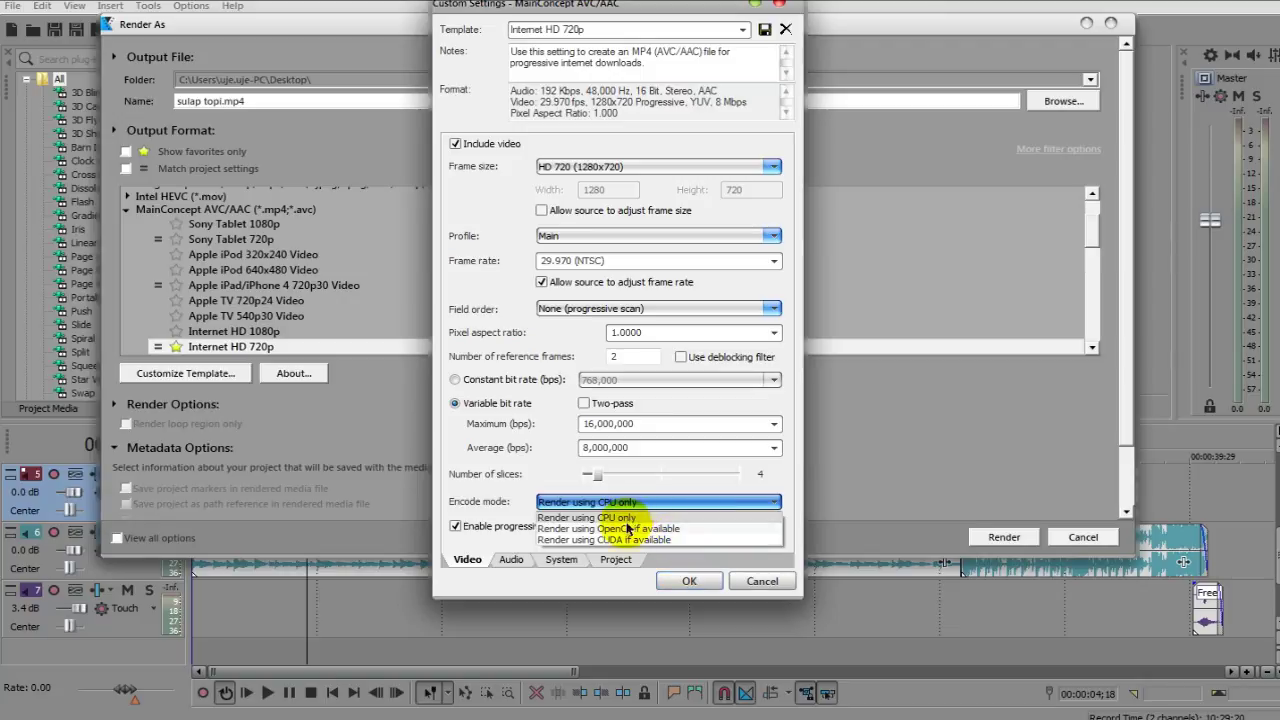
Step: Set Encode mode to 'Render using CUDA if available', save the template, and close Render As
click(700, 517)
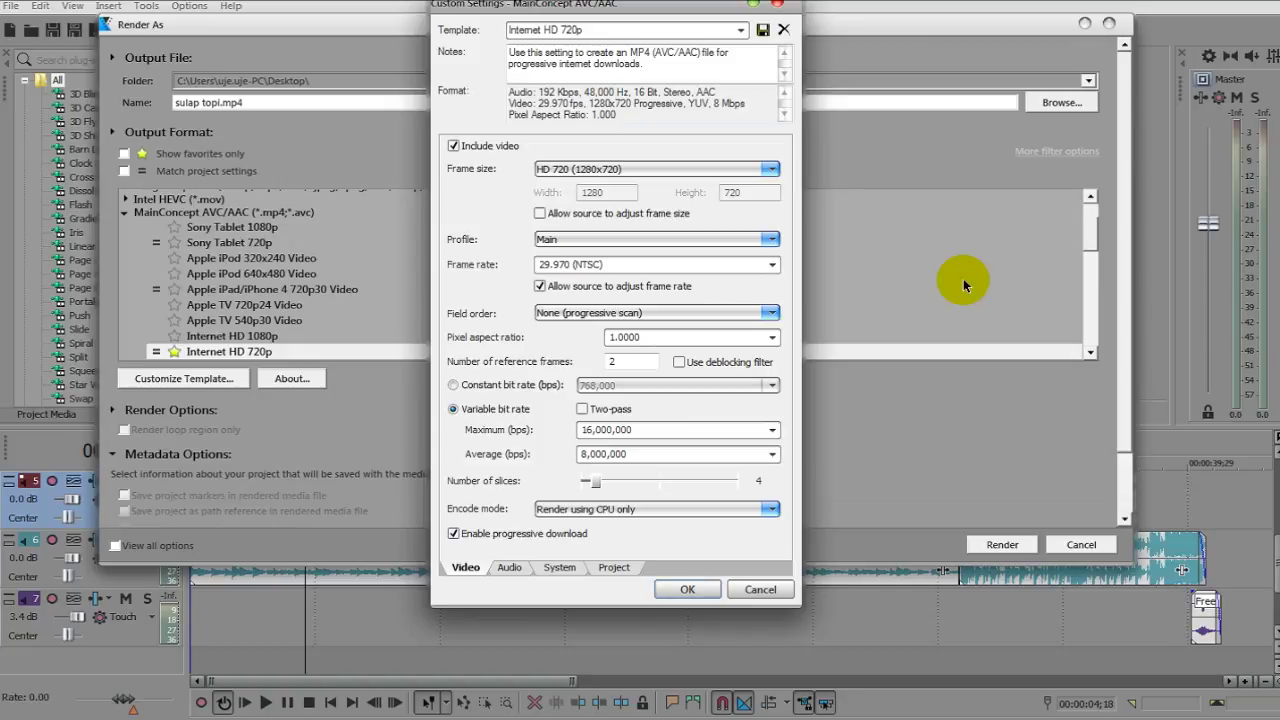
click(657, 510)
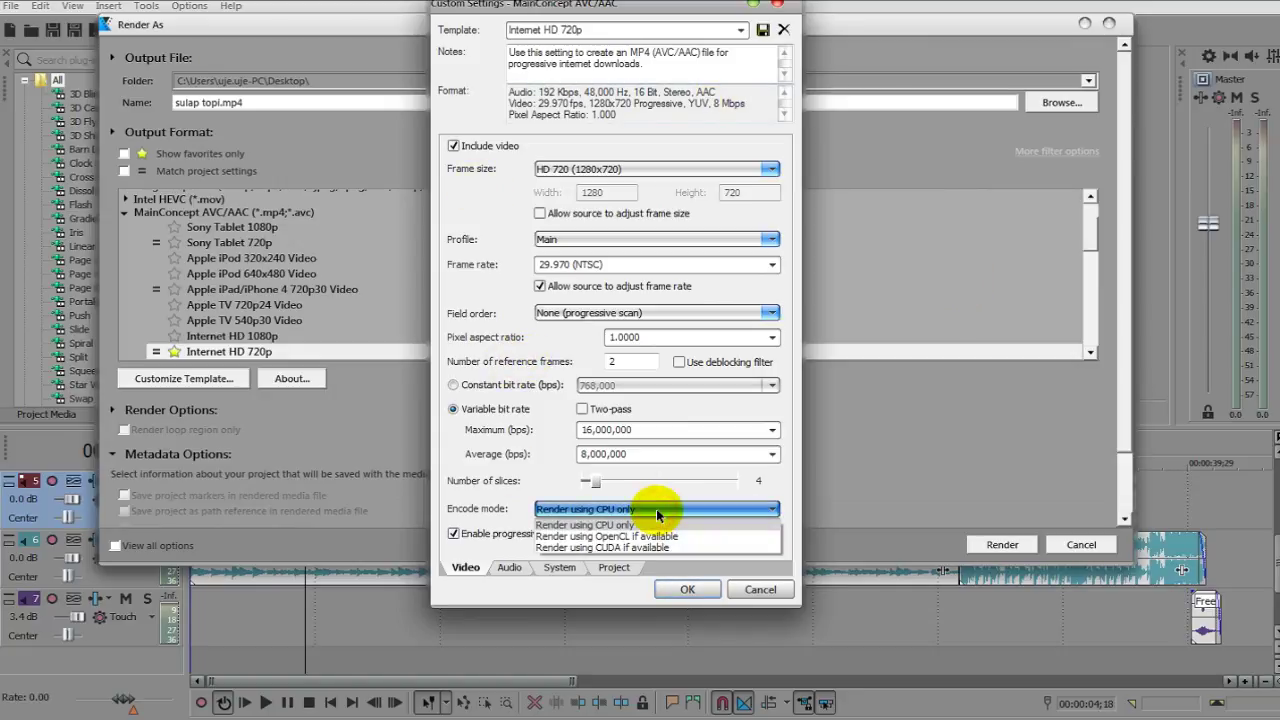
click(600, 548)
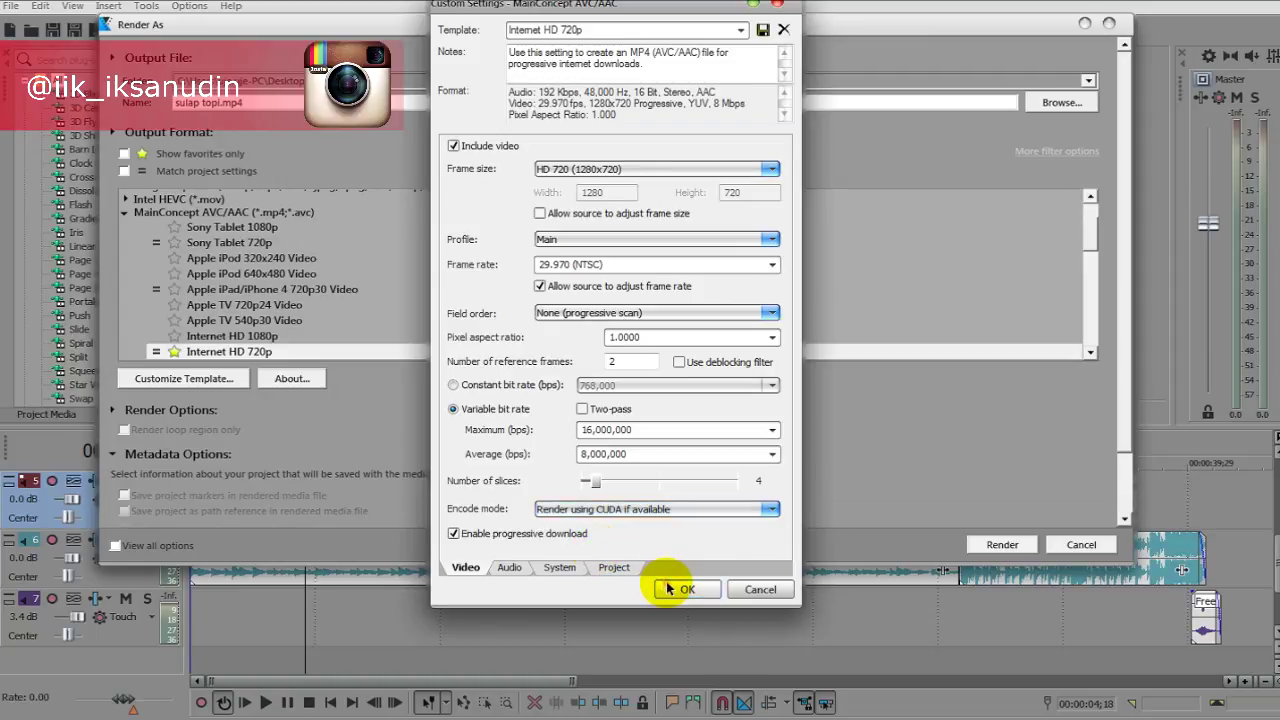
click(666, 587)
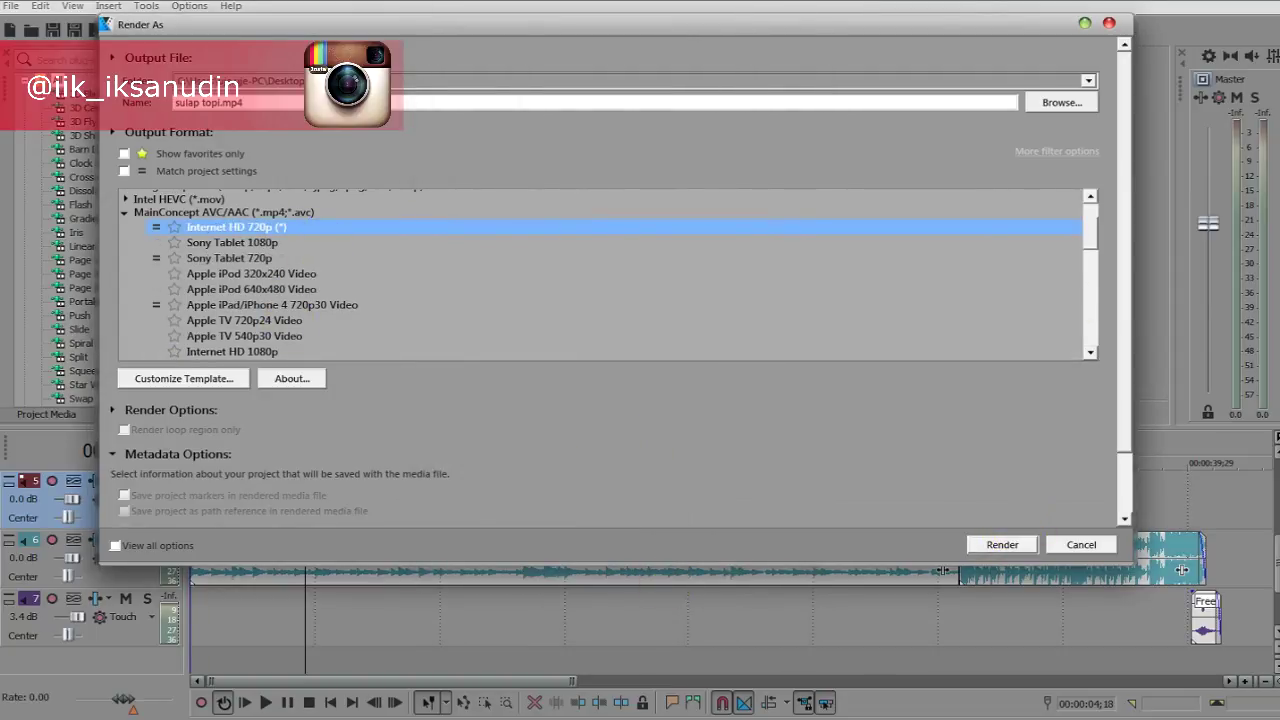
click(1109, 25)
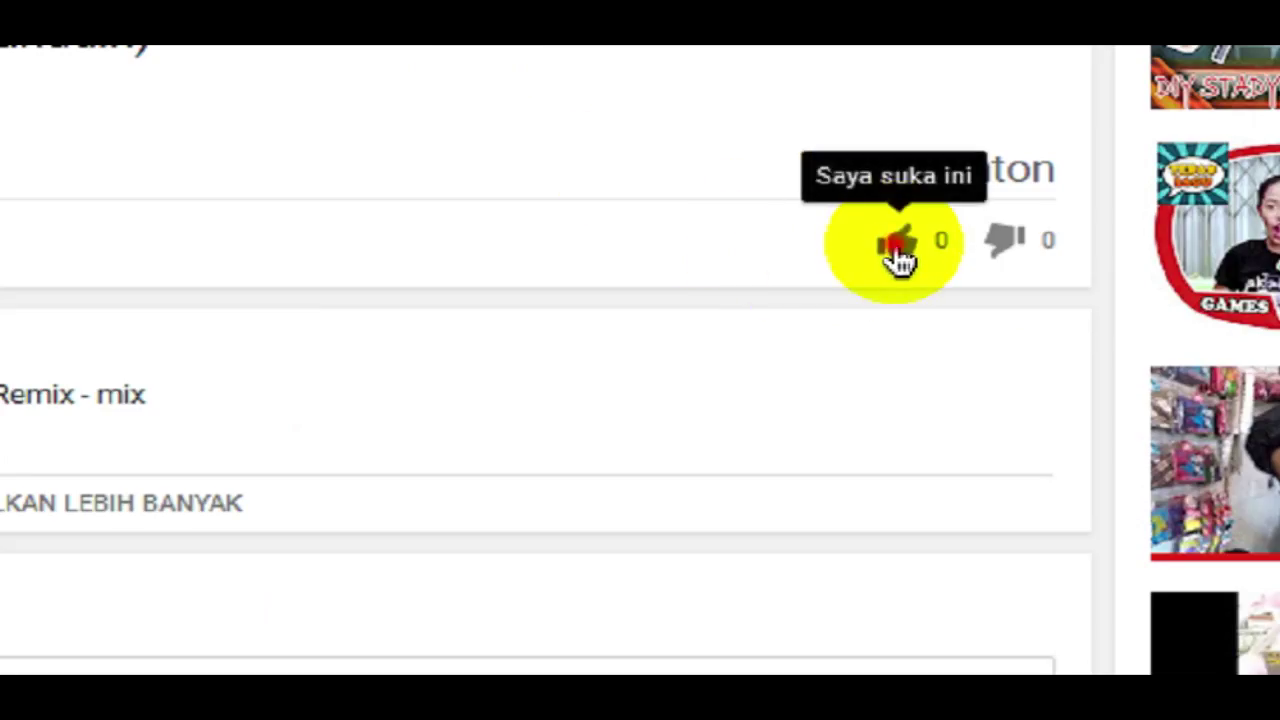
Step: Like the YouTube video
click(895, 250)
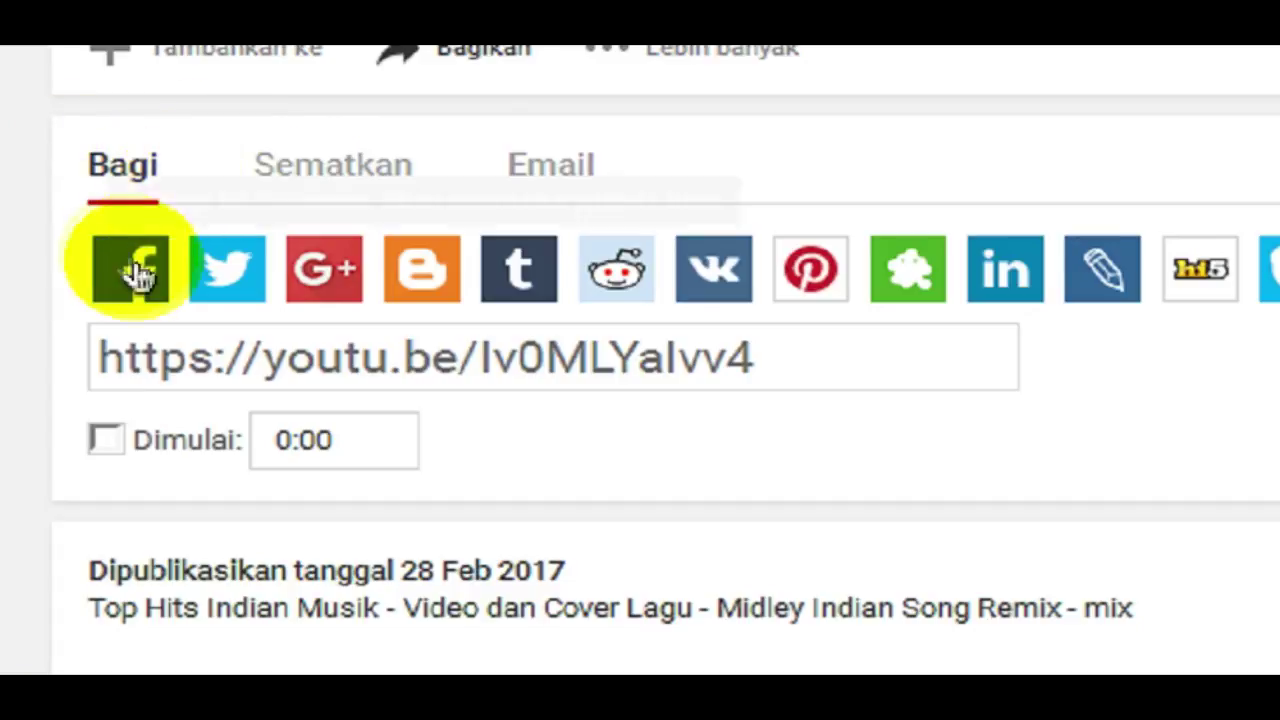
Step: Share the video to Facebook and subscribe to the uploader's channel
click(137, 277)
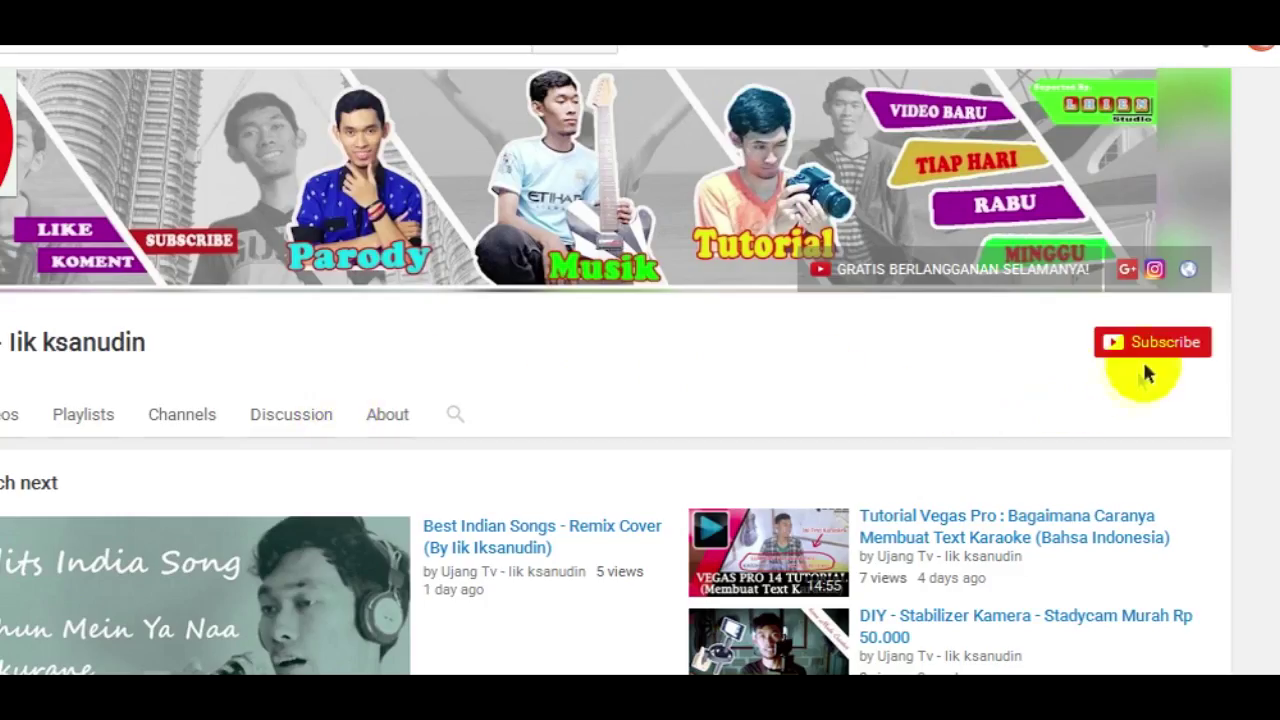
click(1147, 354)
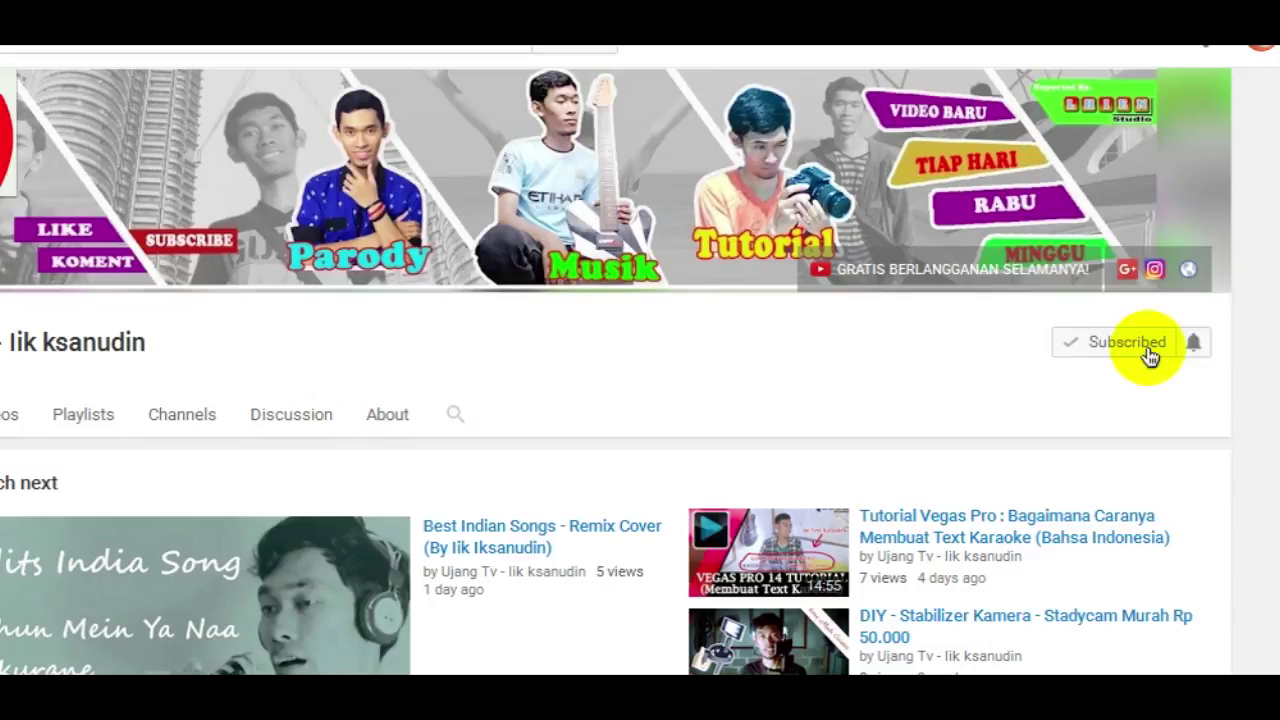